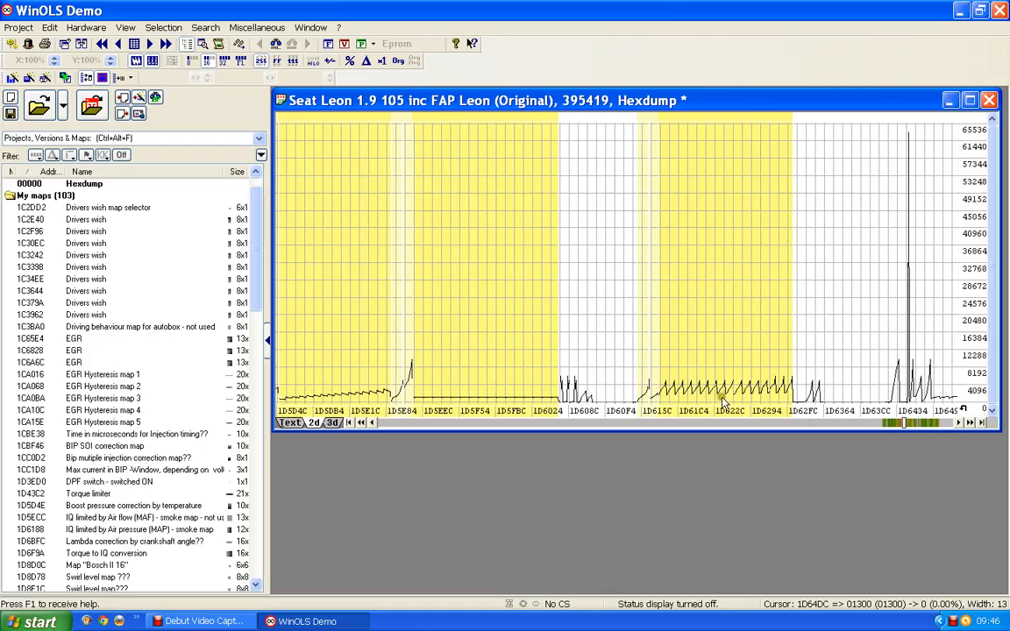
Examine the hexdump graph past address 1D6434 for the unassigned 13x16 Bosch II maps and the similar unmarked structures beside them.
scroll(771, 377, "down", 3)
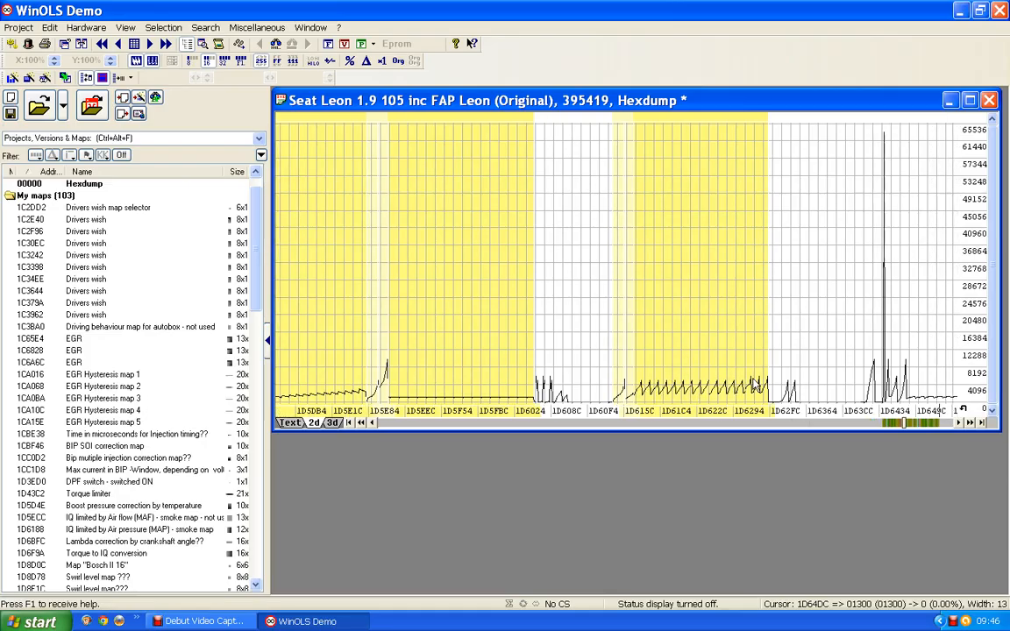
scroll(771, 355, "down", 6)
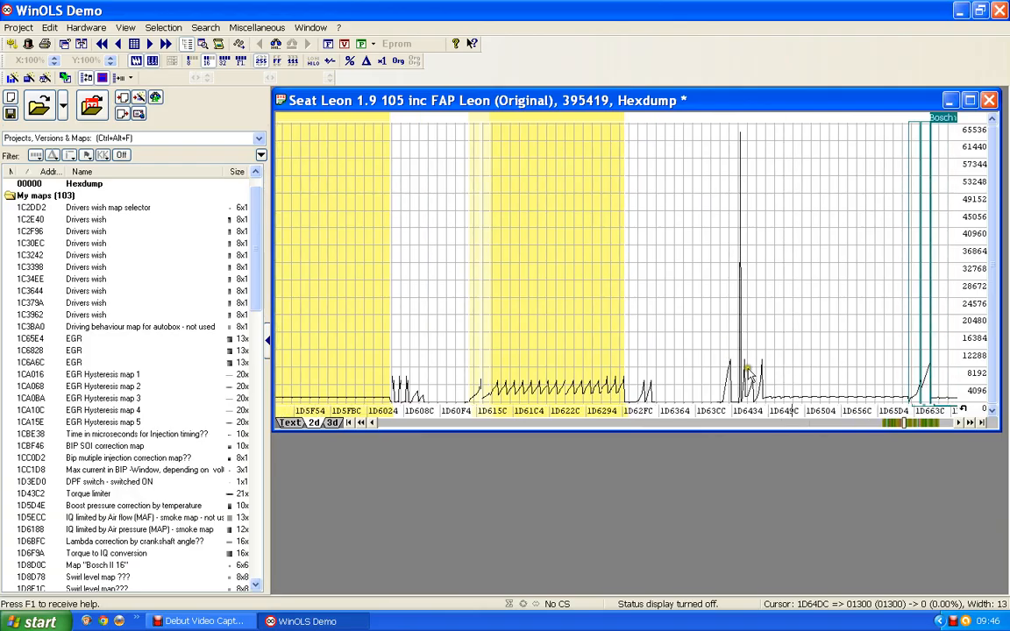
scroll(680, 342, "down", 7)
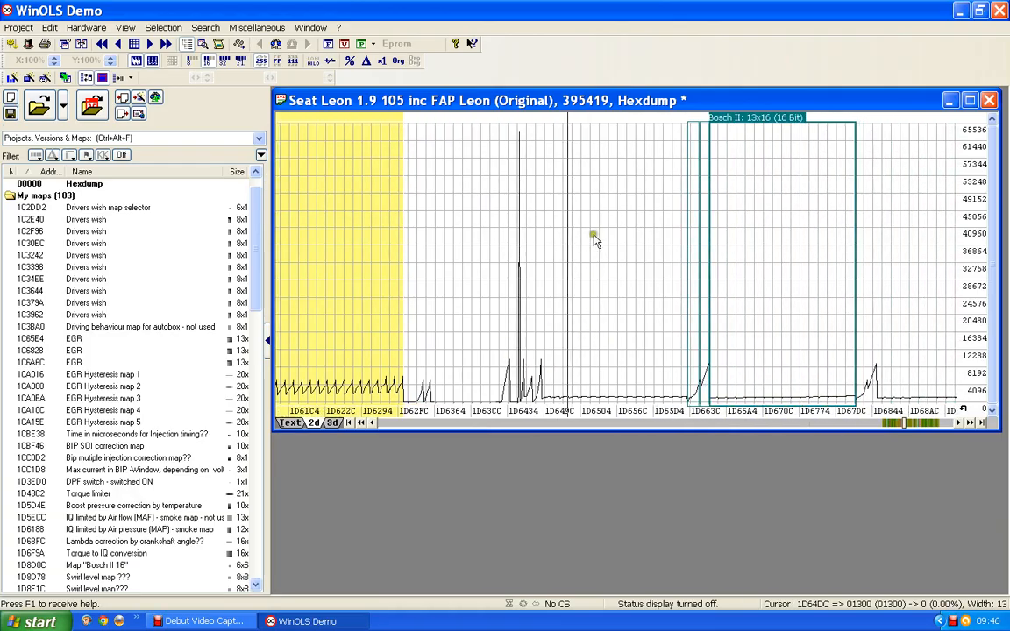
scroll(551, 243, "down", 5)
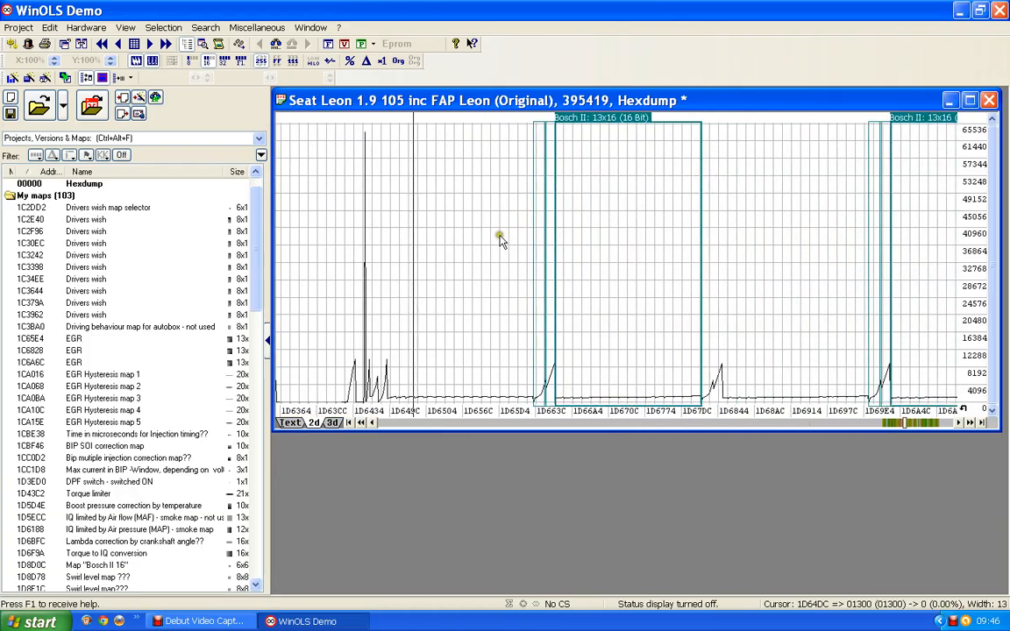
scroll(419, 243, "down", 1)
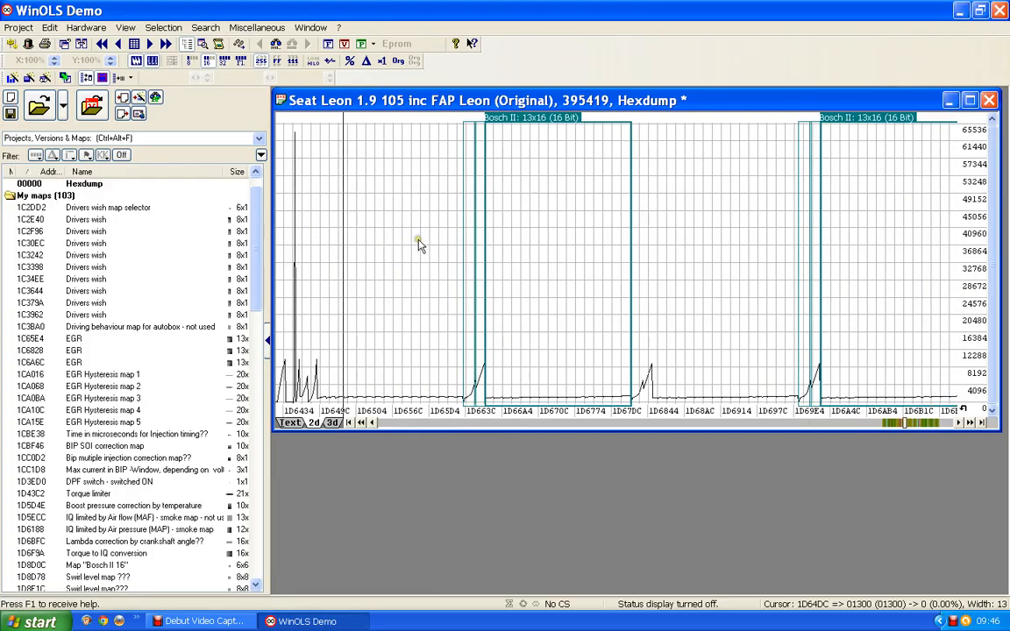
left_click(575, 164)
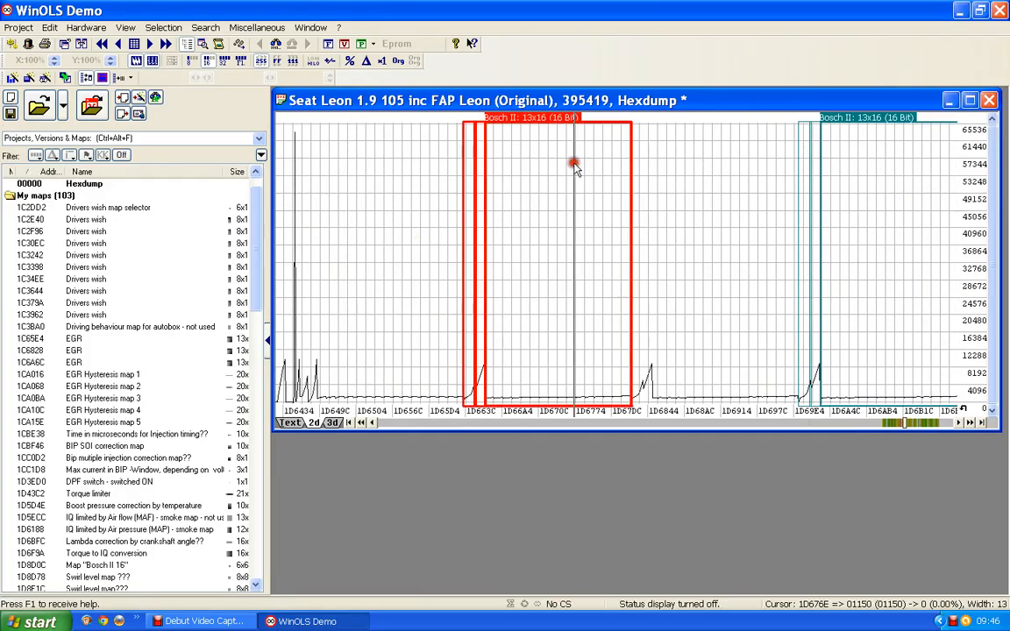
left_click(693, 233)
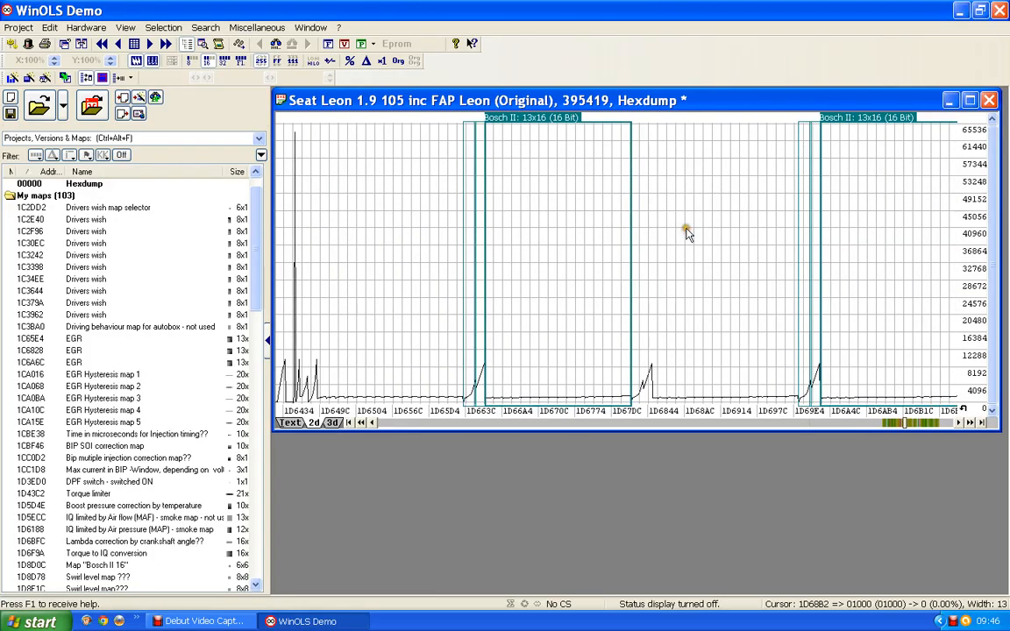
left_click(906, 271)
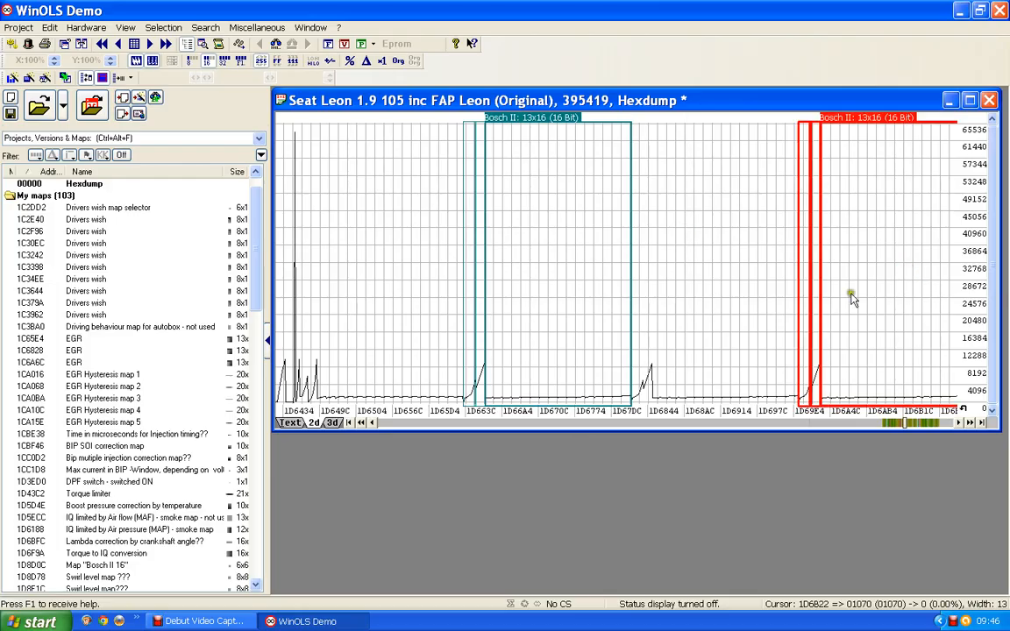
left_click(383, 309)
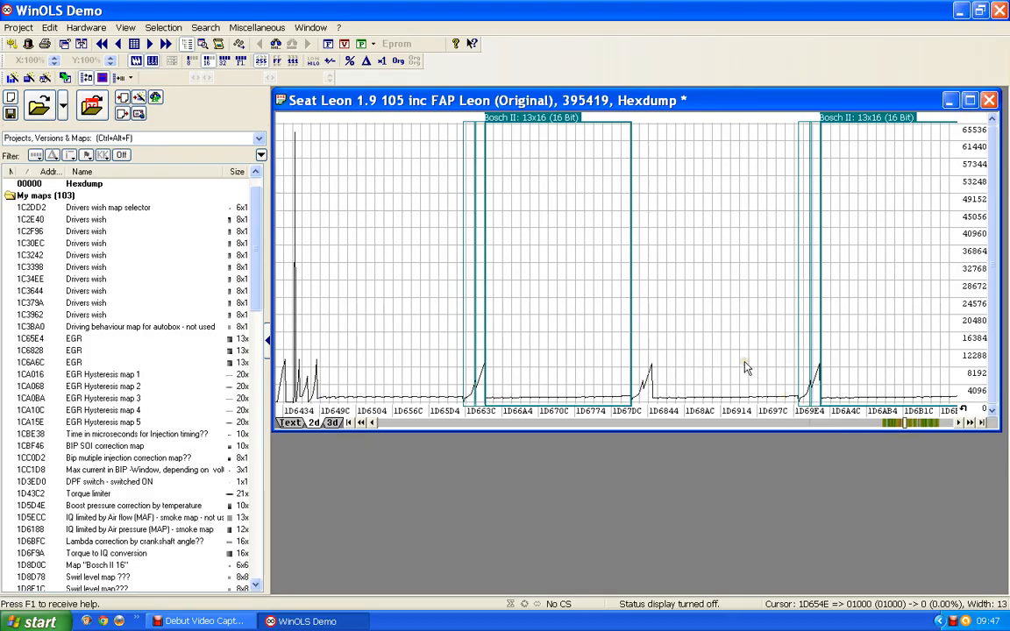
left_click(541, 316)
left_click(694, 314)
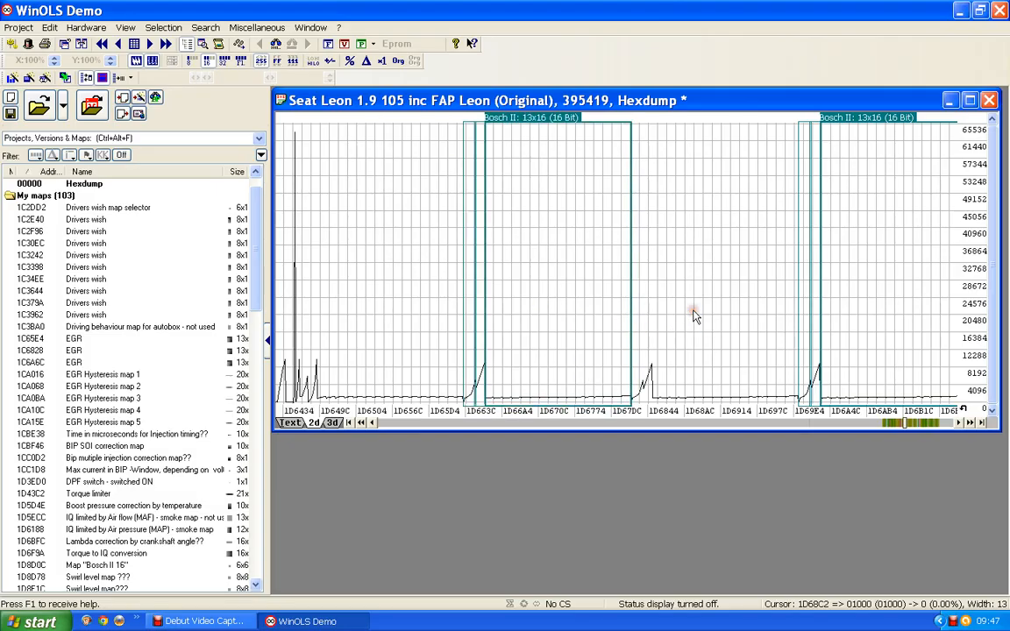
left_click(918, 320)
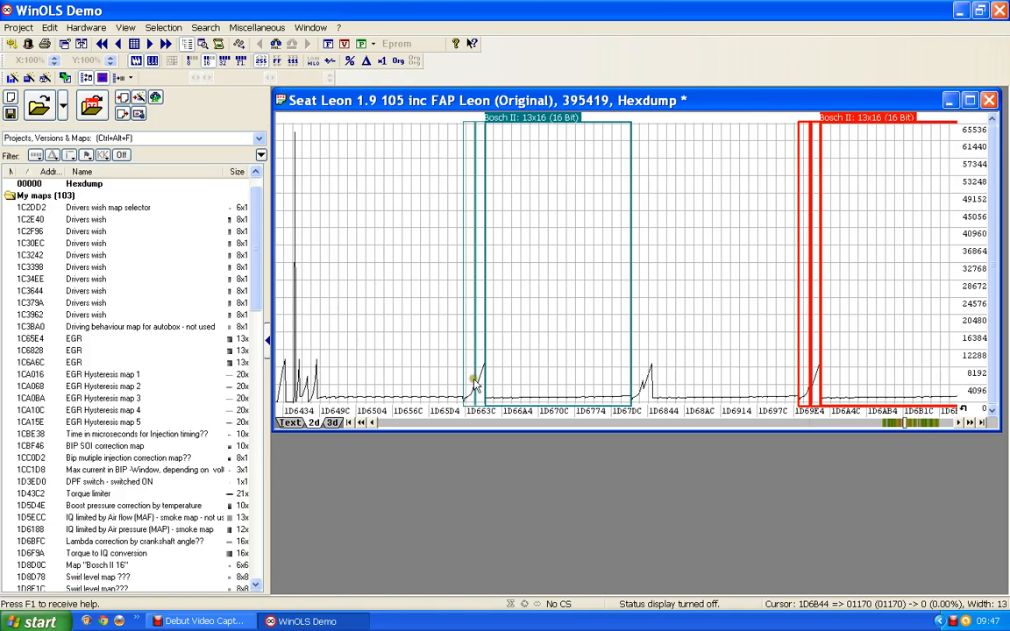
left_click(585, 329)
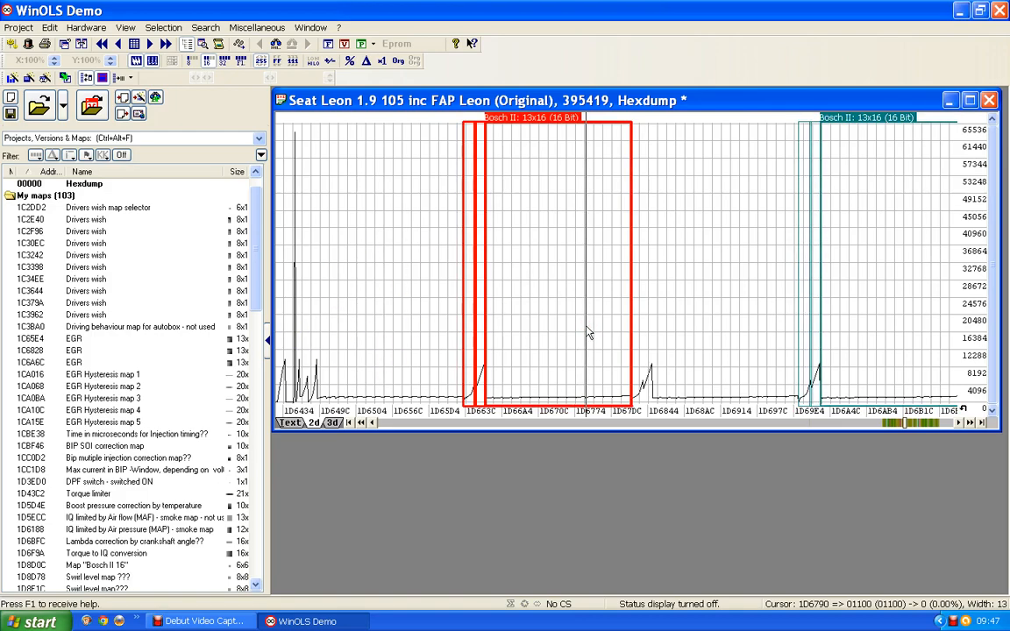
Create a map from the first suggested 13x16 Bosch II structure and label its Y-axis "Engine speed" with the unit rpm.
scroll(585, 330, "down", 1)
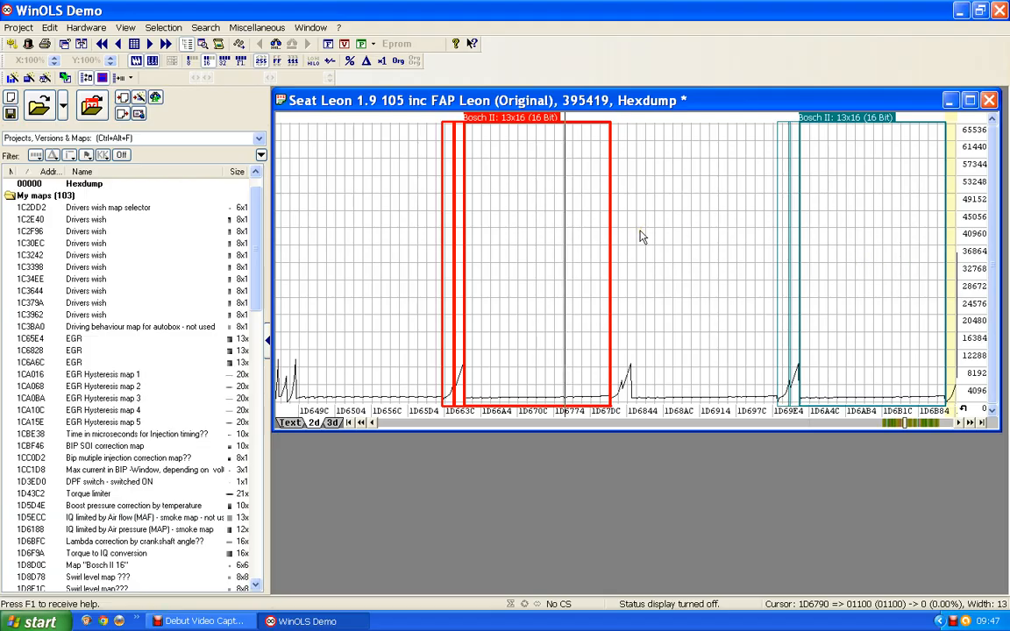
double_click(521, 123)
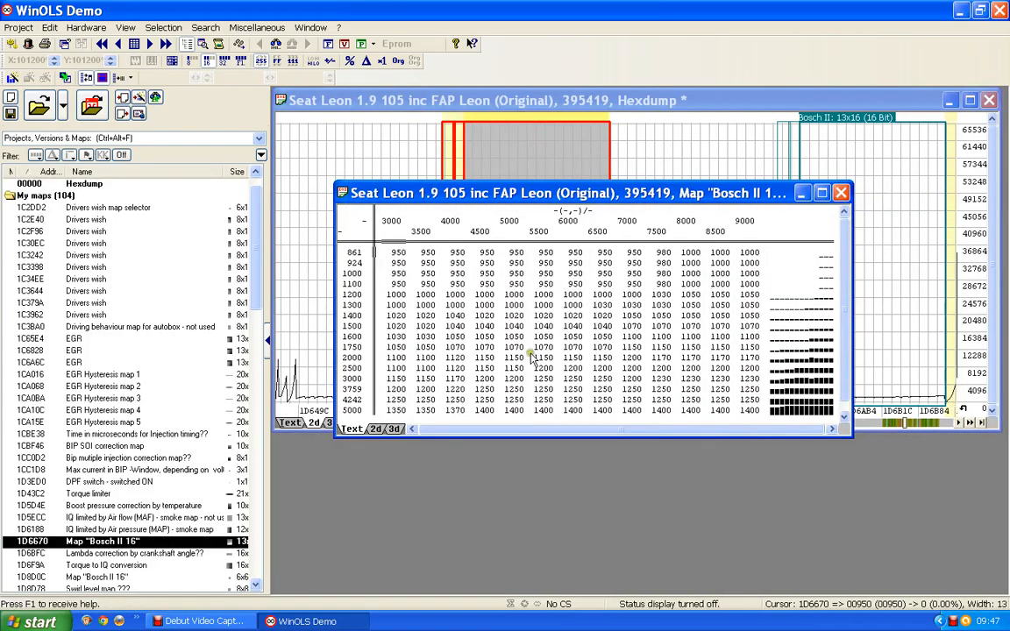
double_click(361, 329)
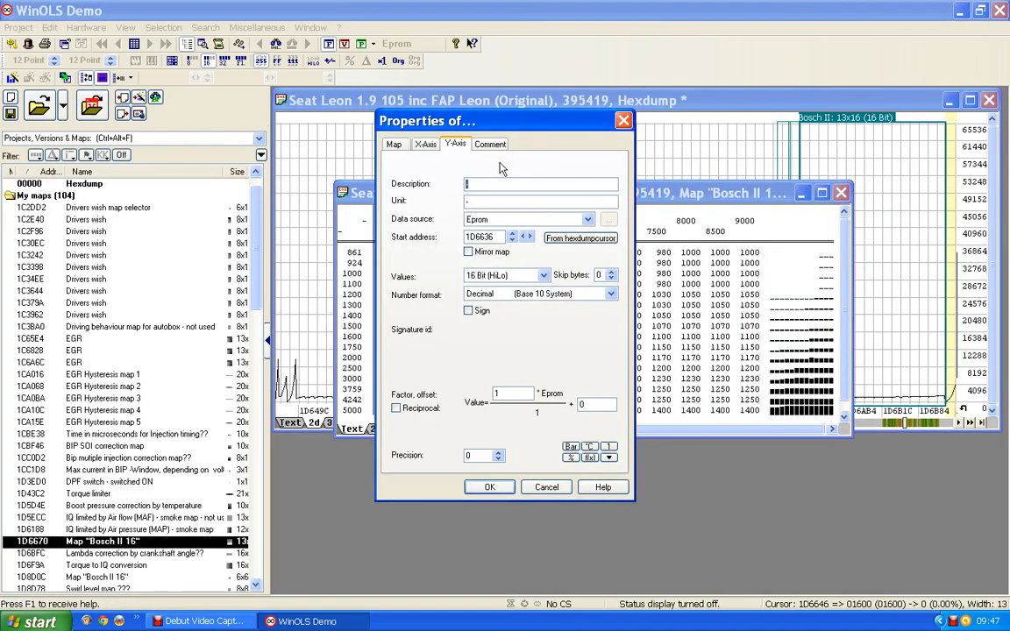
type("Engine s")
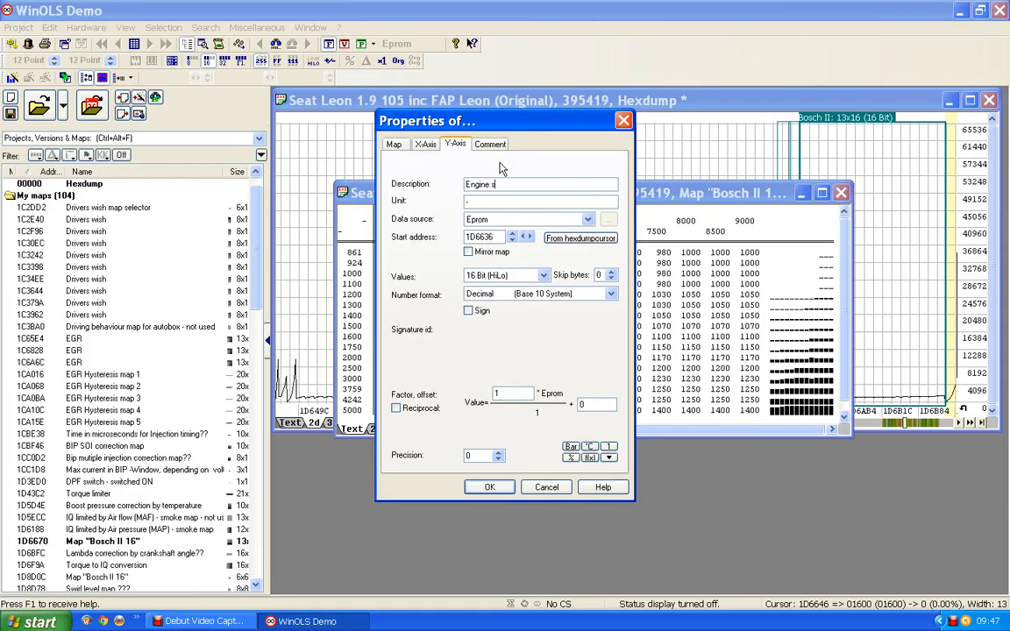
type("peed")
left_click(493, 488)
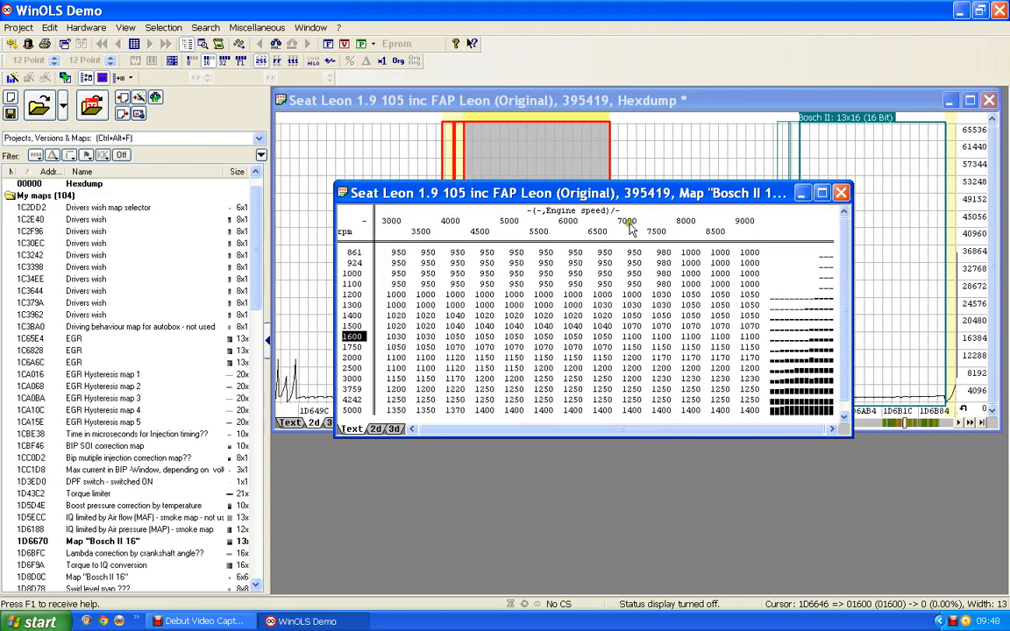
Label the map's X-axis "Mass Air Flow (MAF)" with the unit "mg/strok air".
double_click(714, 220)
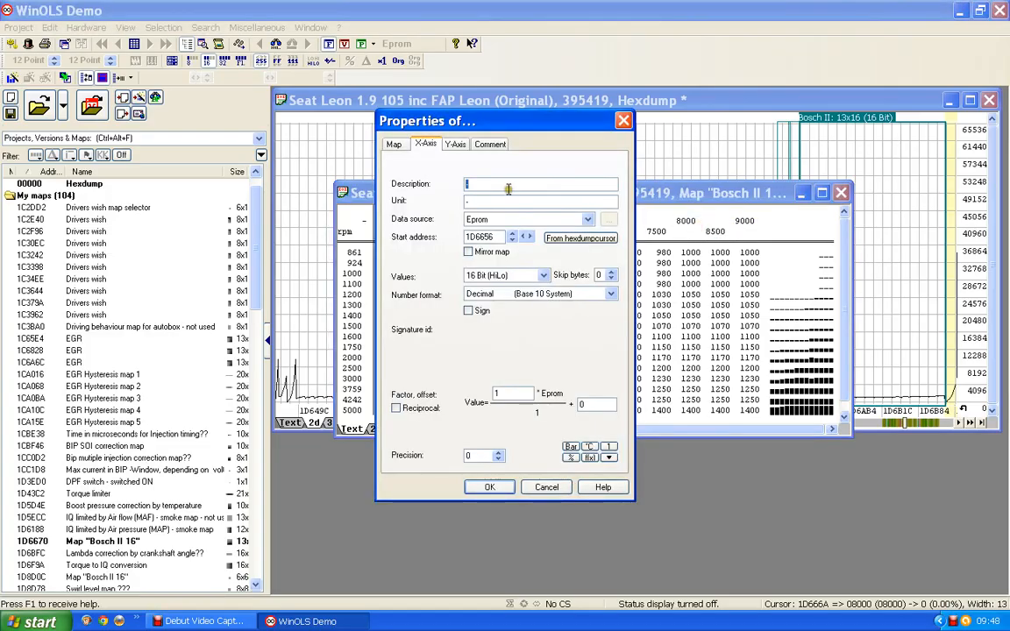
type("Maf")
type("s Air Flow")
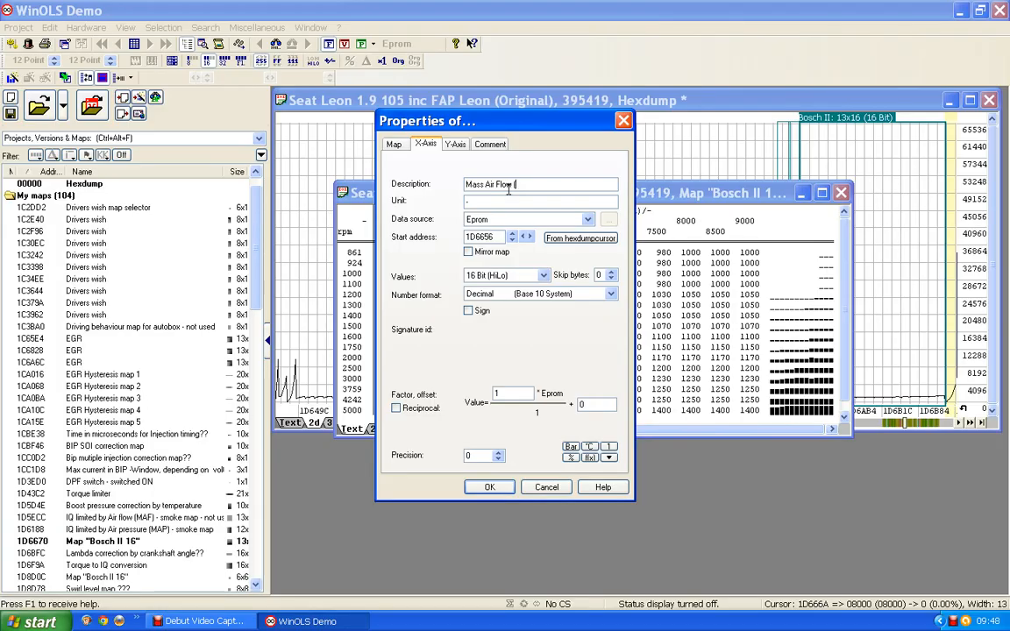
type(" (MAF)")
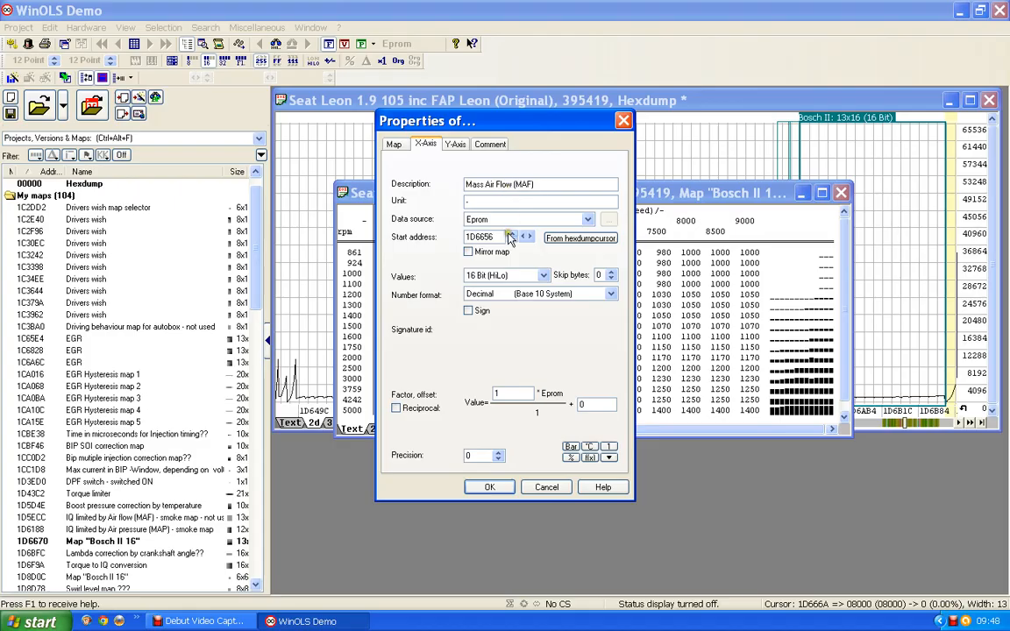
left_click(471, 200)
type("mg/stroke")
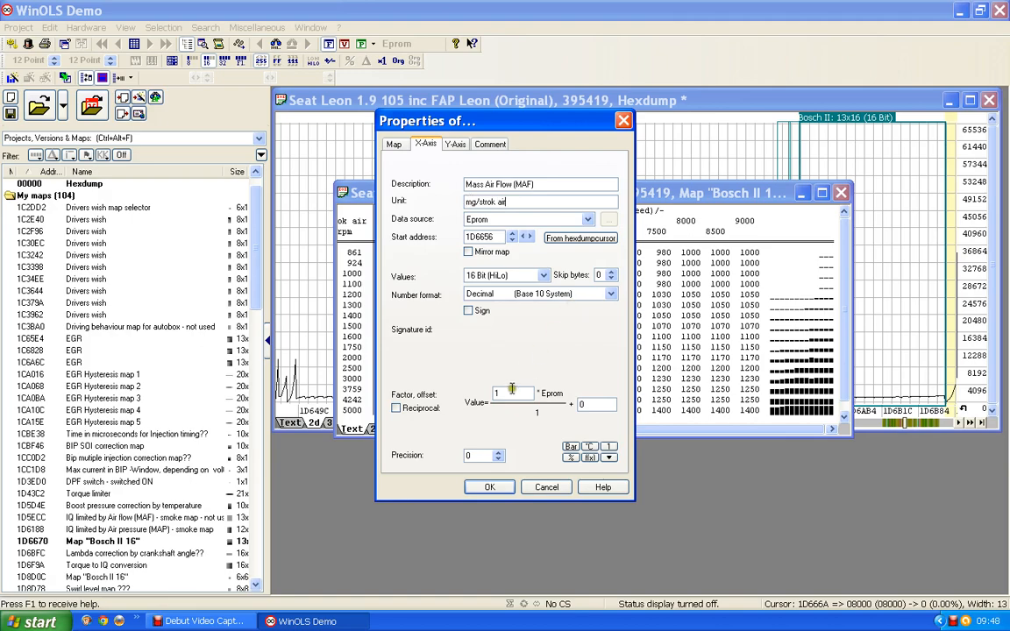
Set the X-axis conversion factor to 0.1 and apply the axis properties.
left_click_drag(505, 393, 470, 394)
type("0.1")
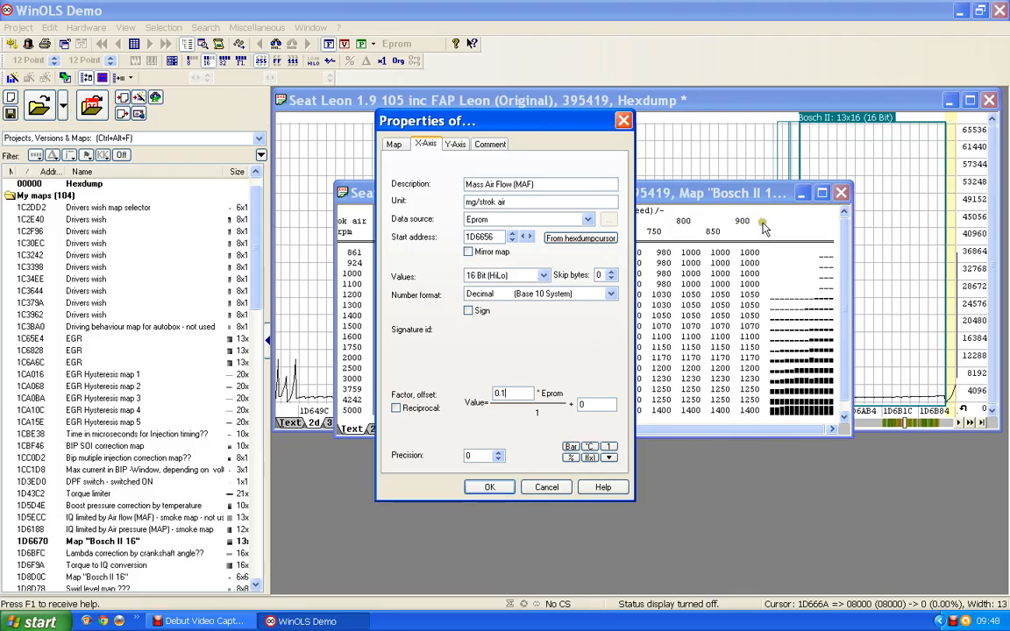
left_click(491, 487)
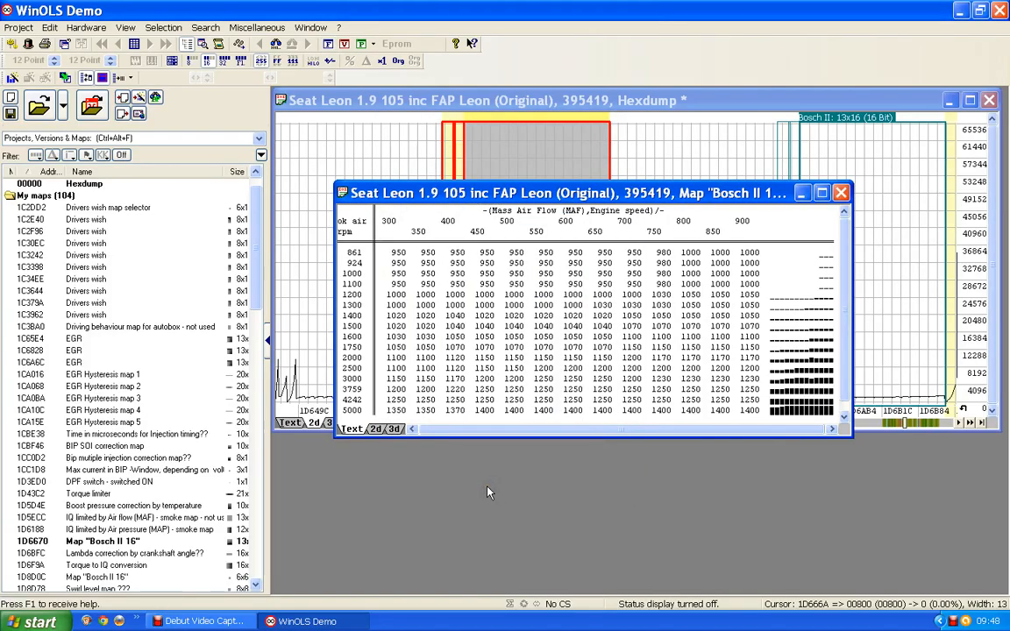
Set the conversion factor of the map values to 0.001 and their precision to 3 decimal places.
left_click_drag(509, 192, 494, 136)
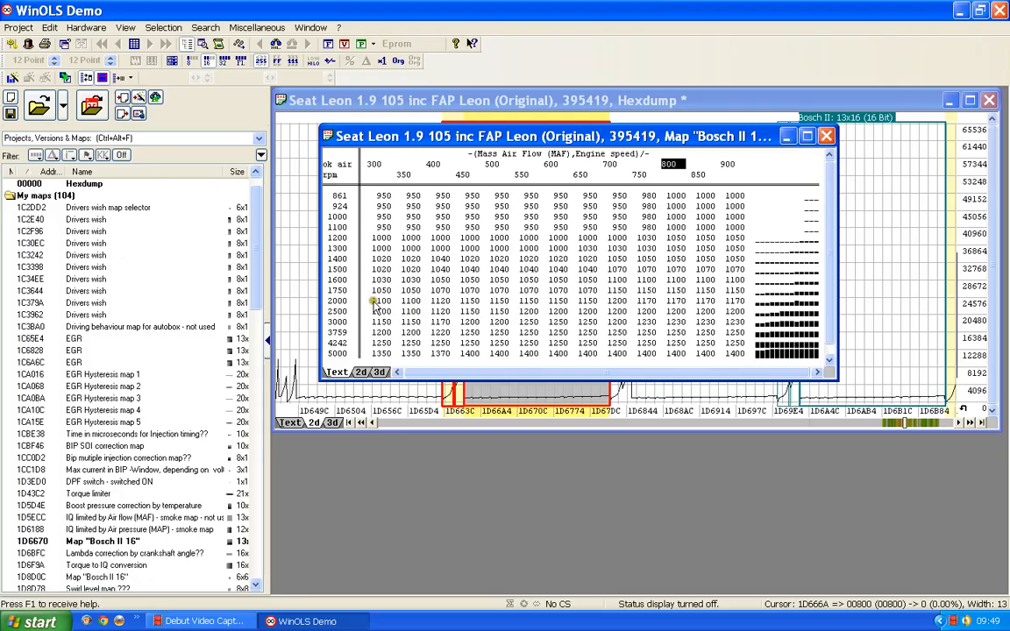
double_click(549, 261)
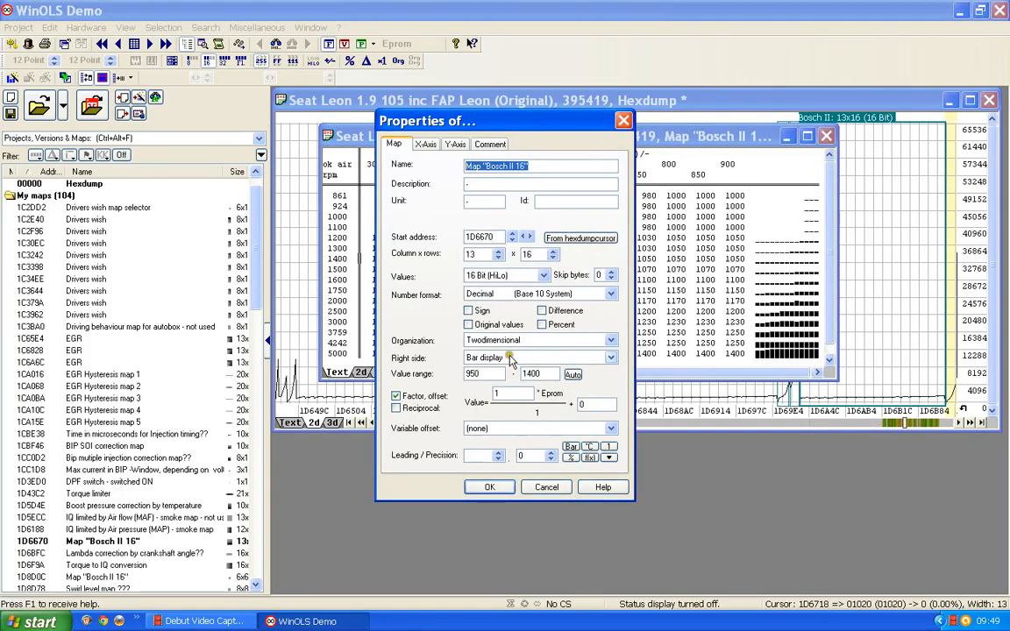
left_click_drag(503, 392, 471, 391)
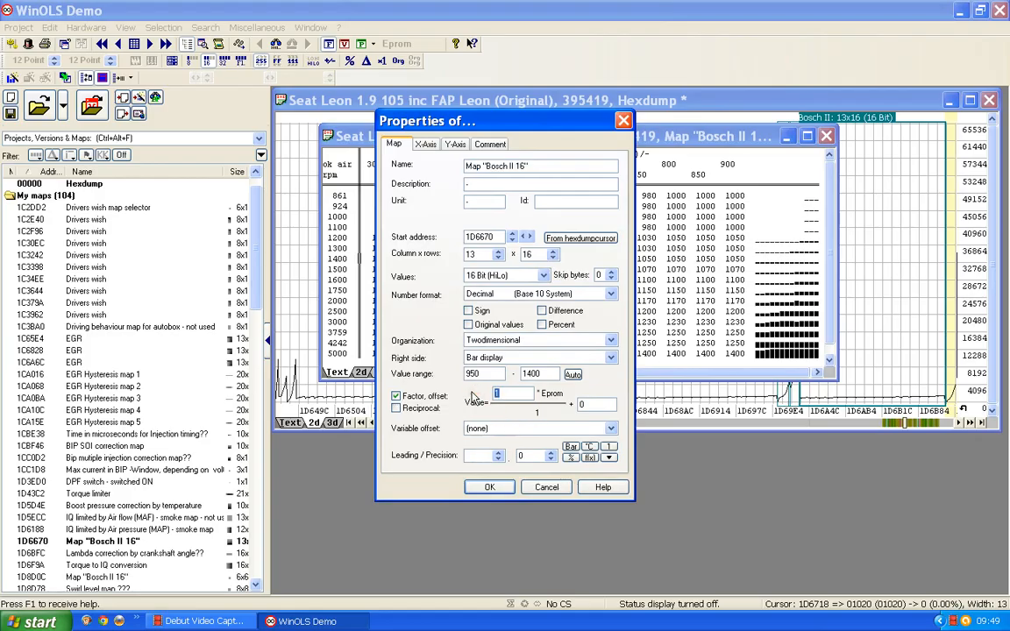
type("0.001")
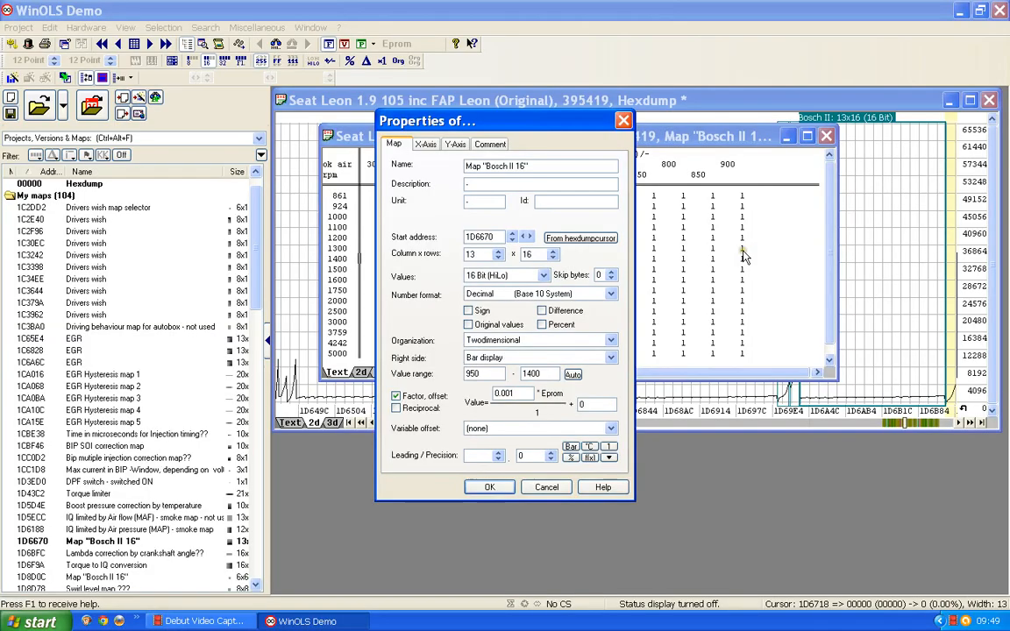
left_click(550, 453)
left_click(550, 453)
left_click(551, 453)
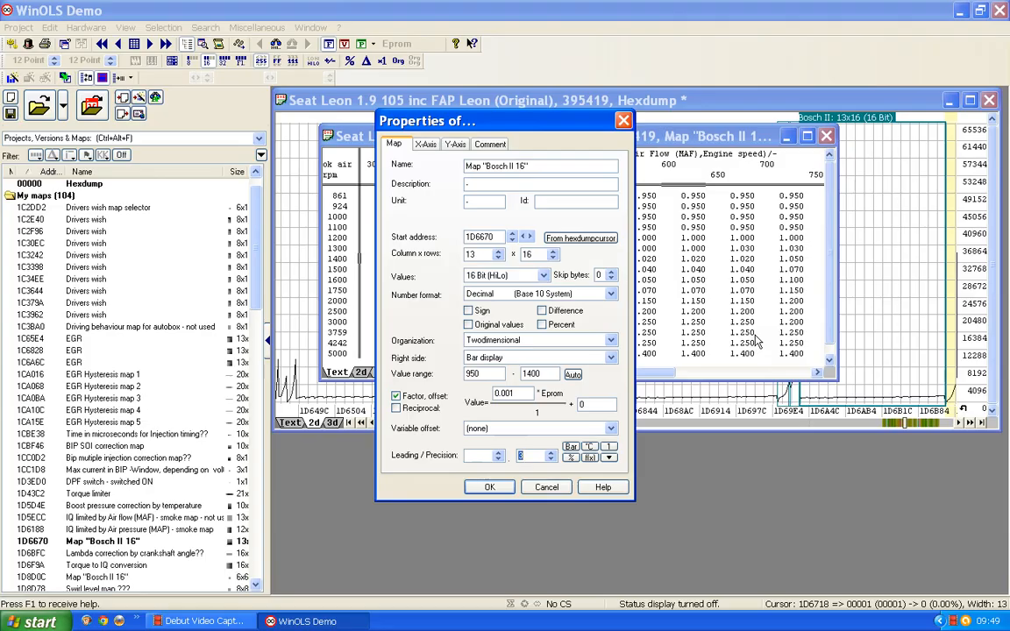
Name the map "Lambda calculations" with the description "Lambda", apply the properties and widen the map window to show more columns.
left_click_drag(581, 165, 360, 168)
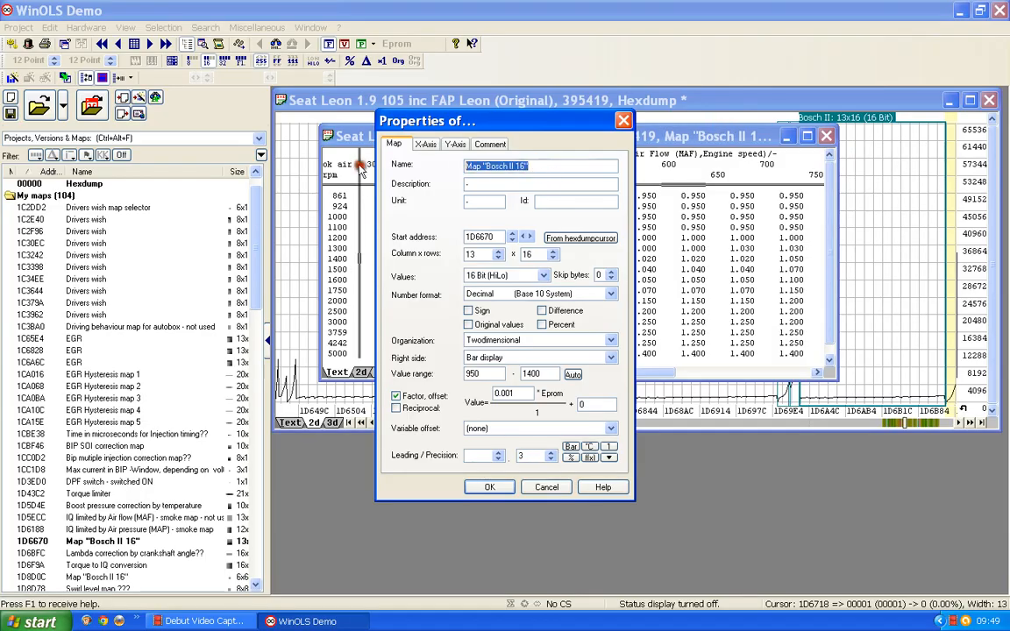
type("Lam")
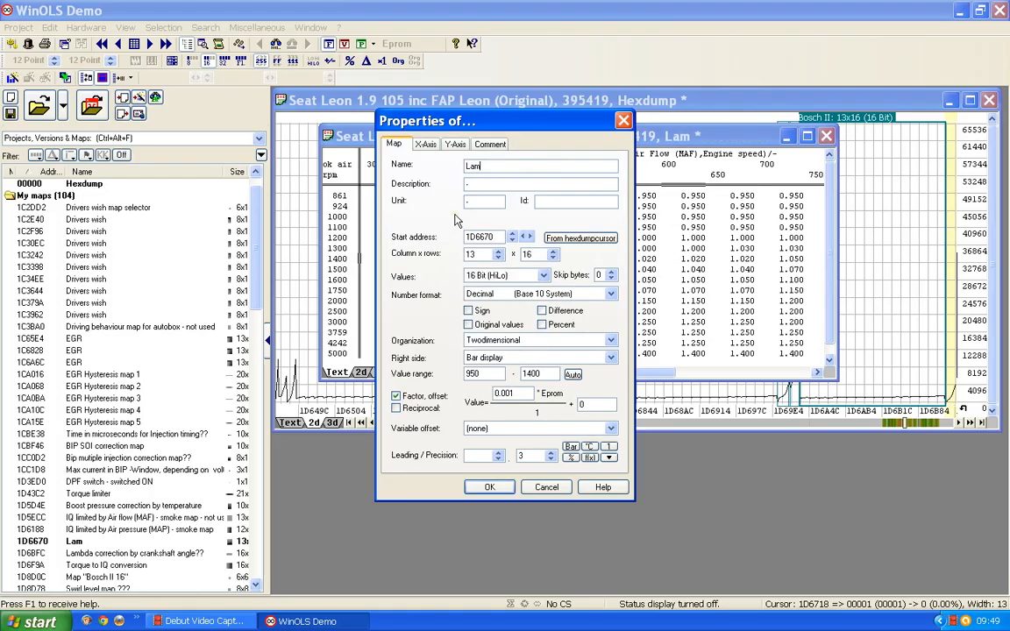
type("bda cal")
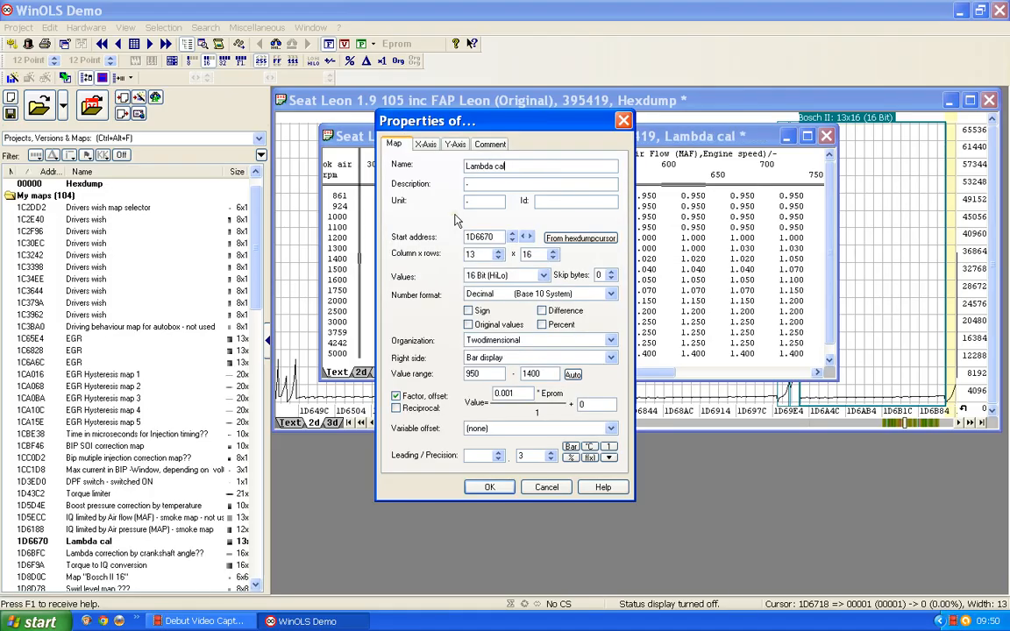
type("culat")
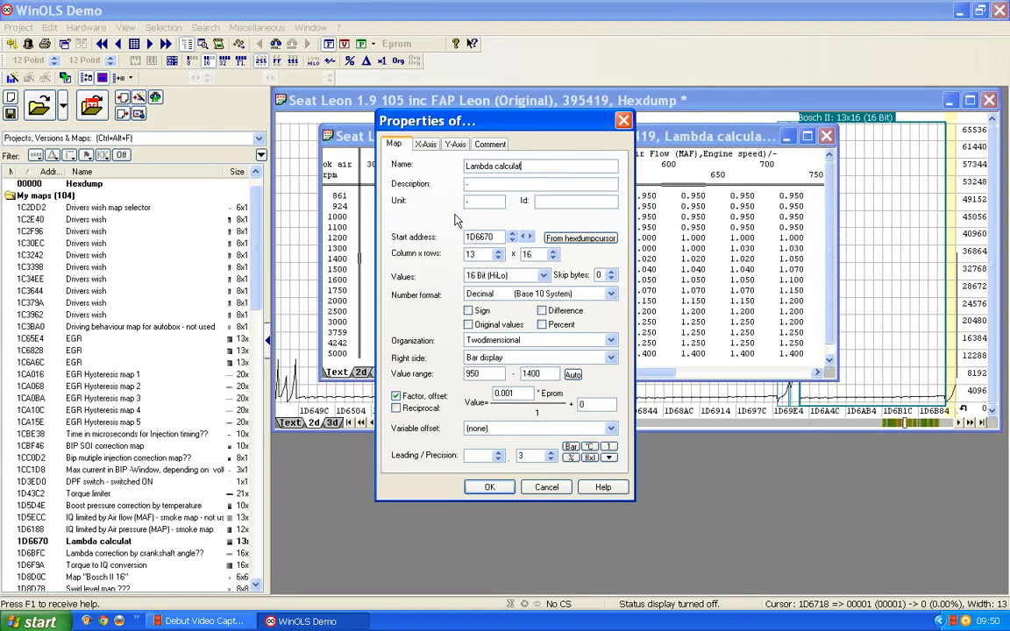
type("ions")
left_click_drag(475, 185, 434, 184)
type("Lambda")
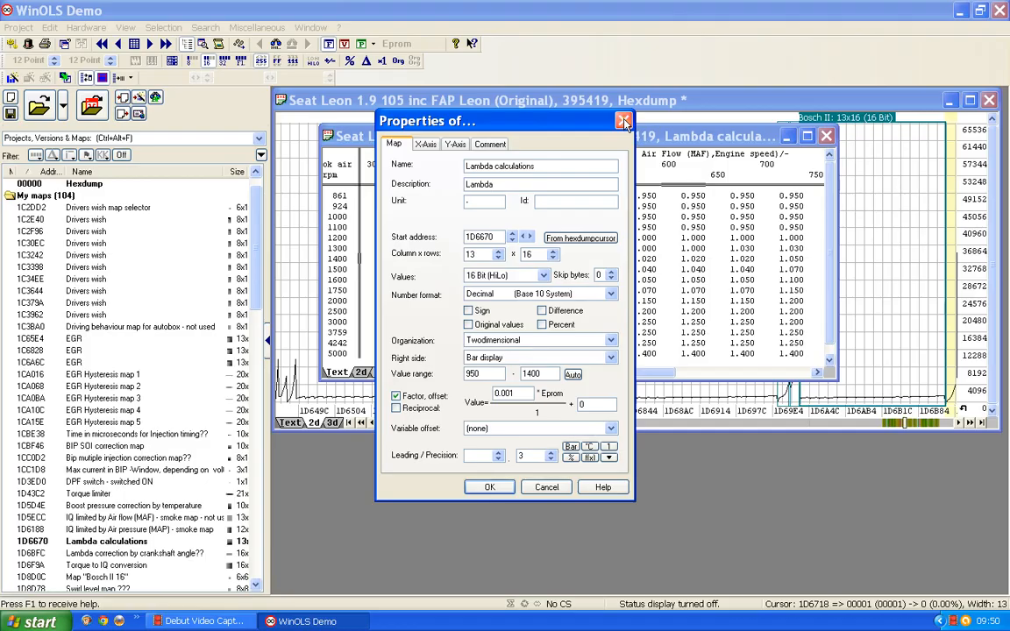
left_click(489, 487)
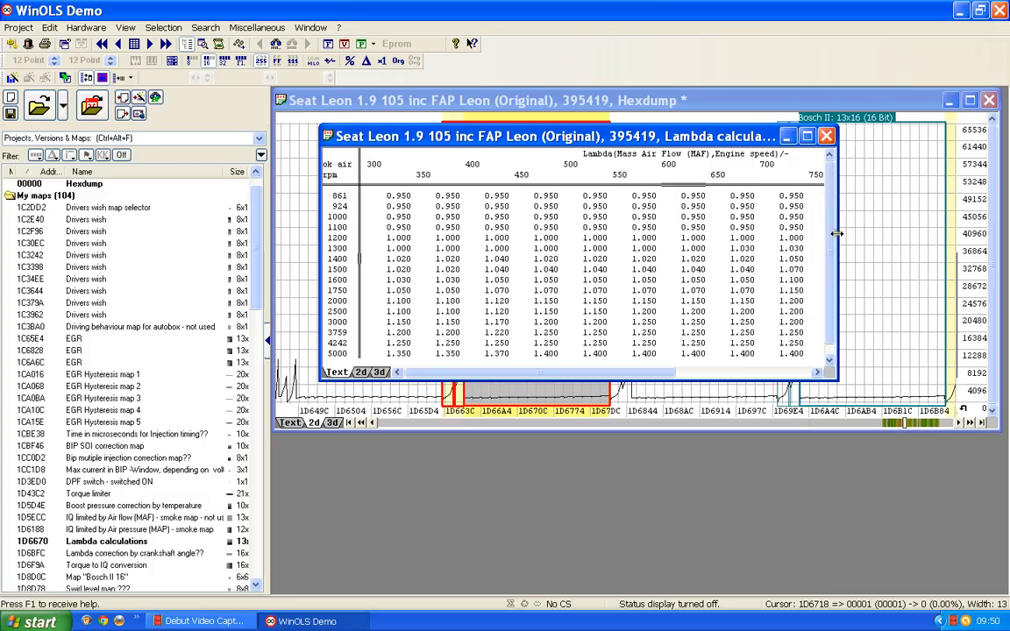
left_click_drag(837, 233, 993, 230)
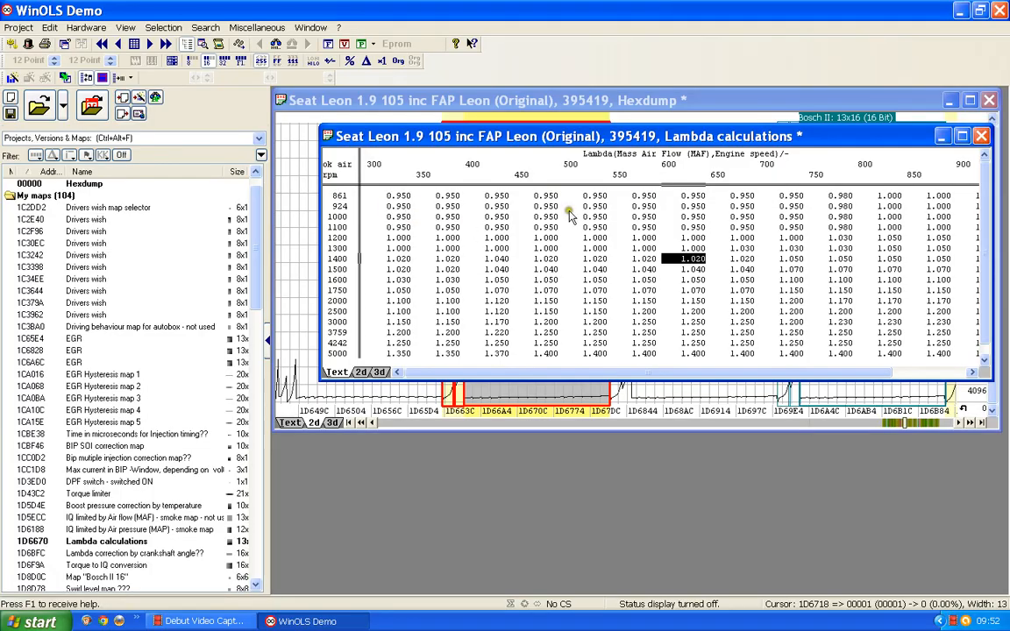
Close the Lambda calculations map and examine the unassigned data and the potential 13x16 map that follow it in the 2D hexdump.
left_click(396, 289)
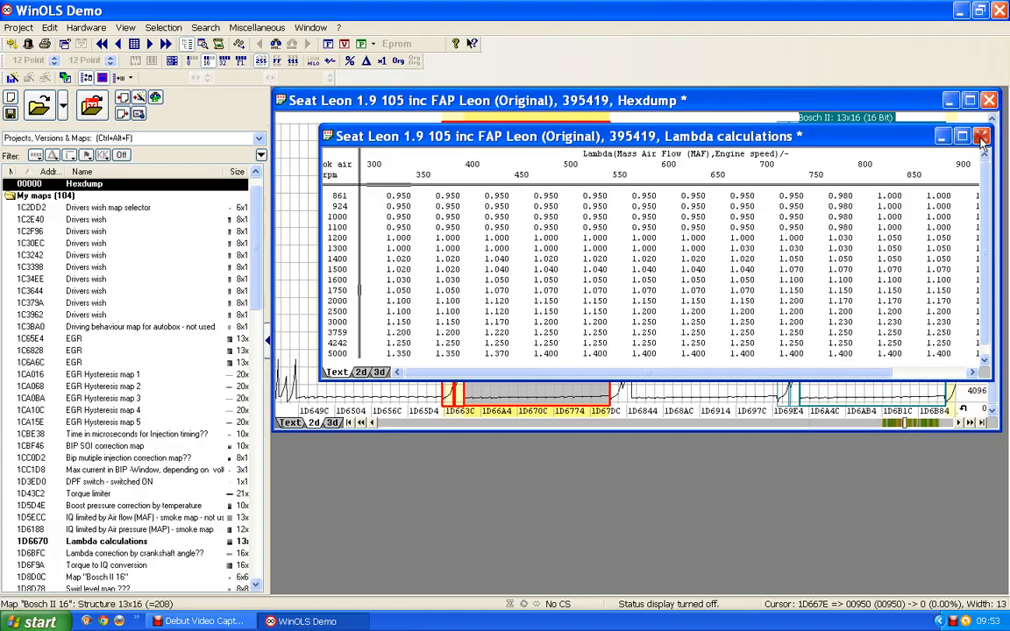
left_click(981, 136)
left_click(519, 251)
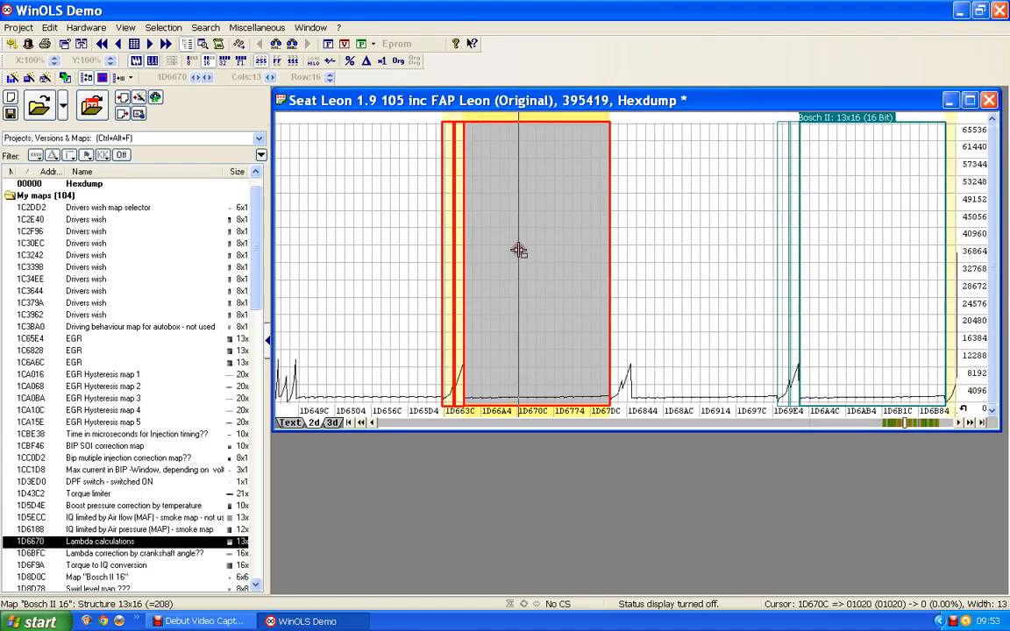
left_click(687, 309)
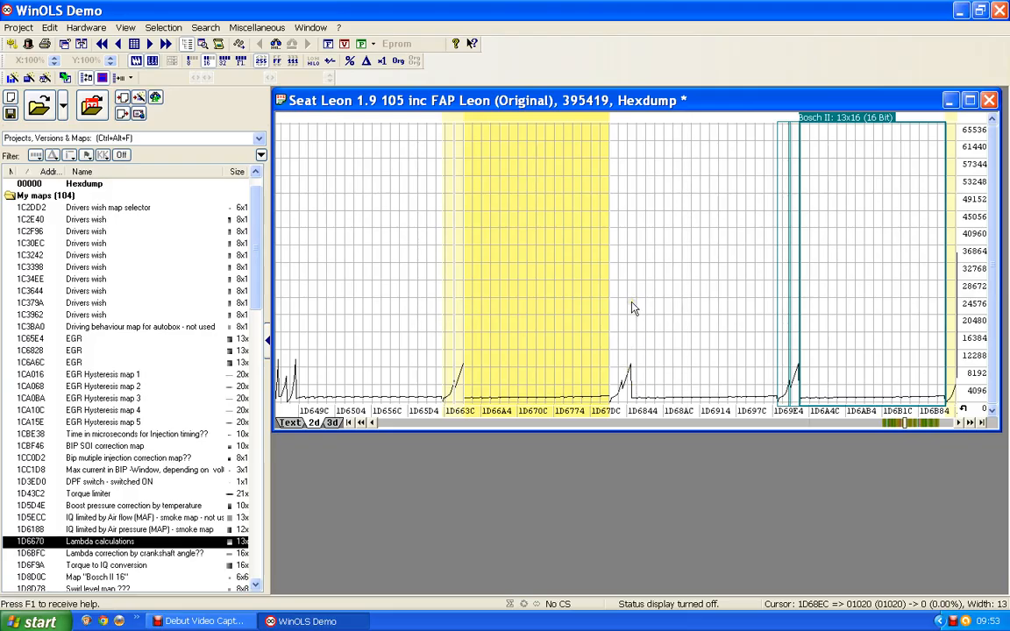
left_click(884, 247)
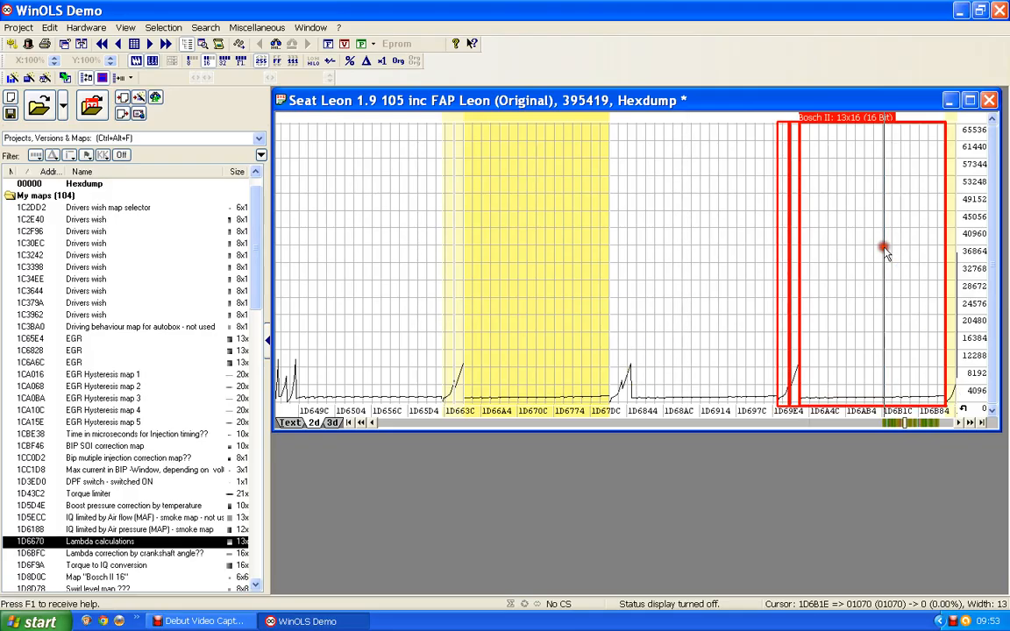
left_click(664, 324)
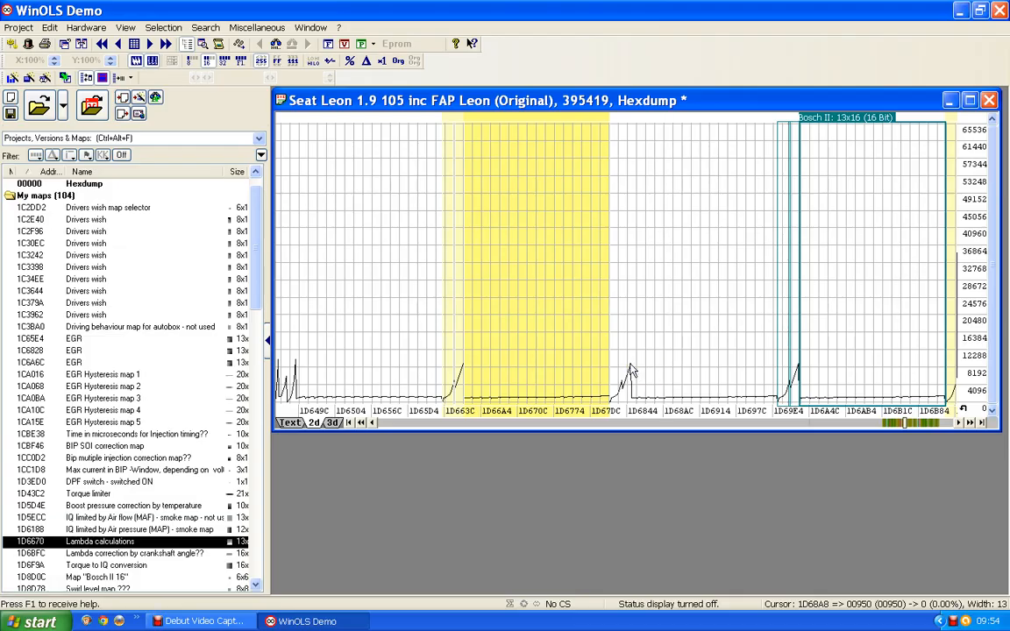
Show the hexdump as text and shift its columns until the unassigned block's first 00950 value, at 1D684E, starts a row.
left_click(287, 423)
scroll(469, 246, "down", 6)
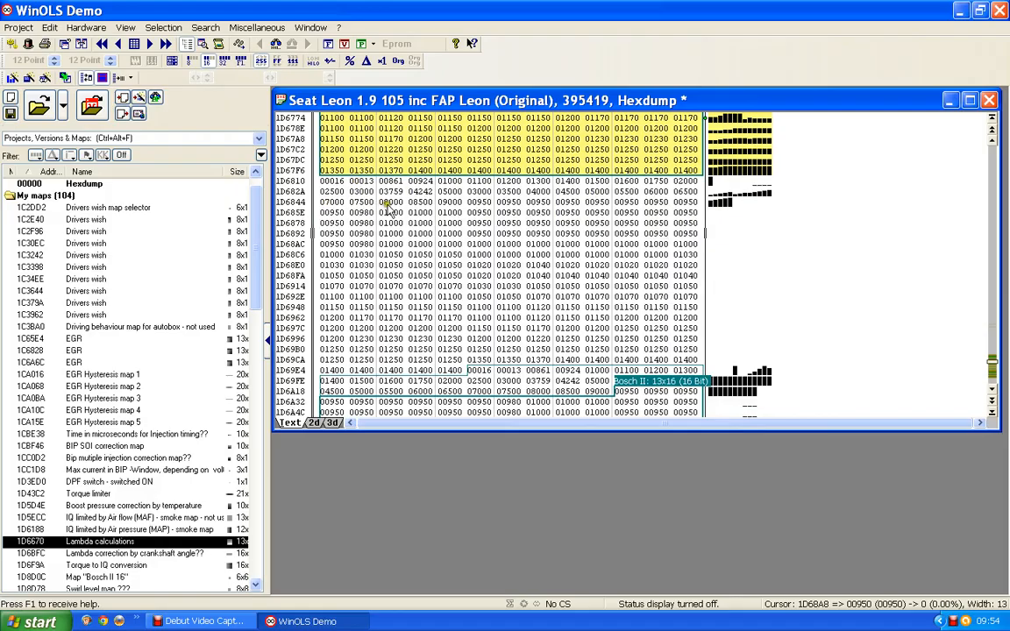
left_click(478, 203)
key("ctrl+Right")
key("ctrl+Right")
key("ctrl+Right")
key("ctrl+Right")
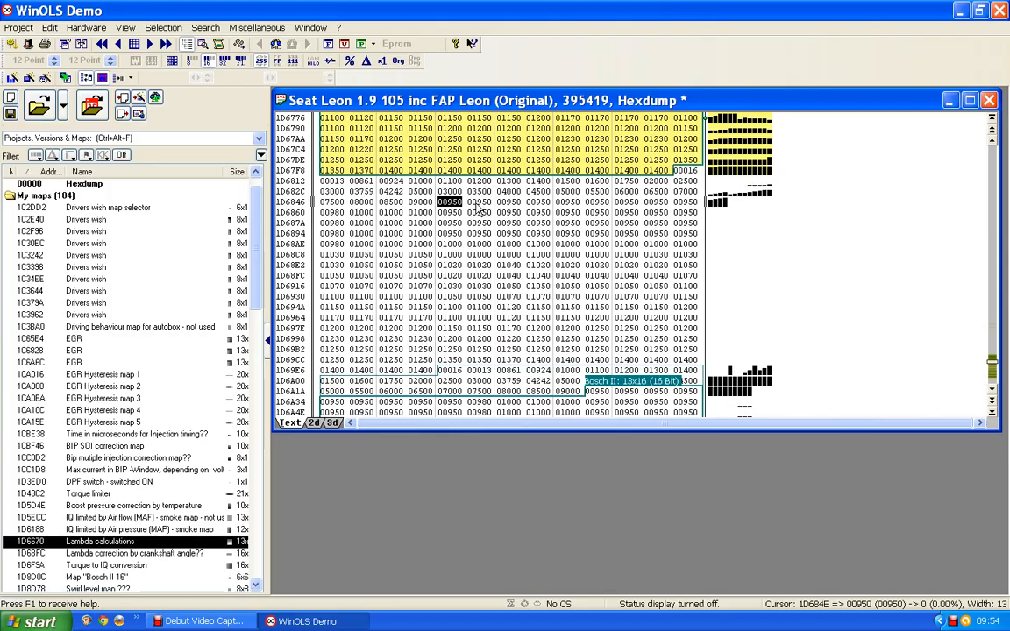
key("ctrl+Right")
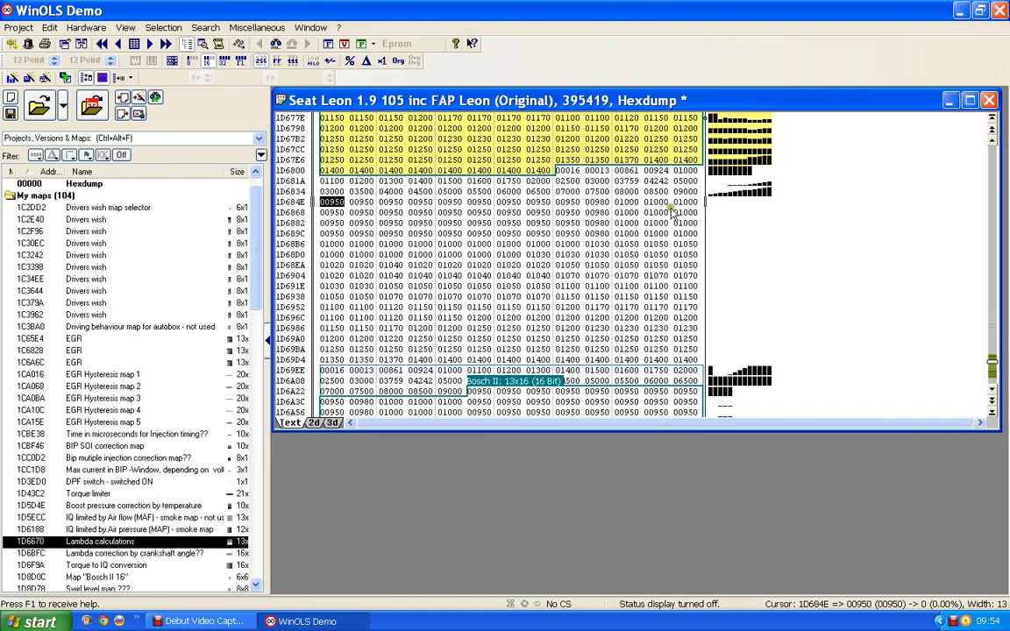
Create a 13x16 map from the values at 1D684E to 1D69EC, close its window and clear the selection.
scroll(535, 199, "down", 1)
left_click_drag(333, 195, 692, 348)
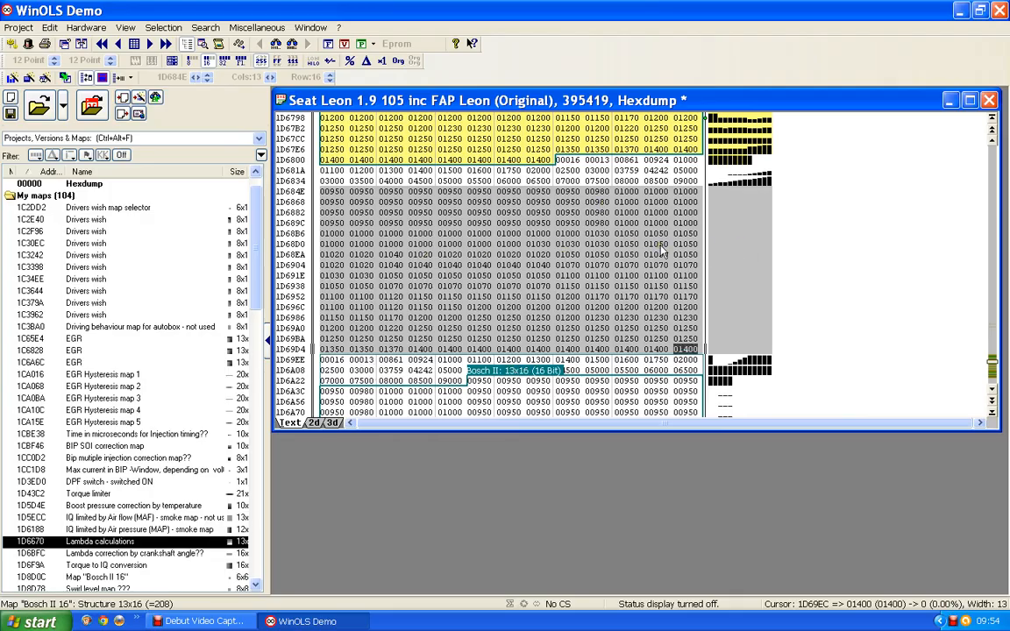
key("k")
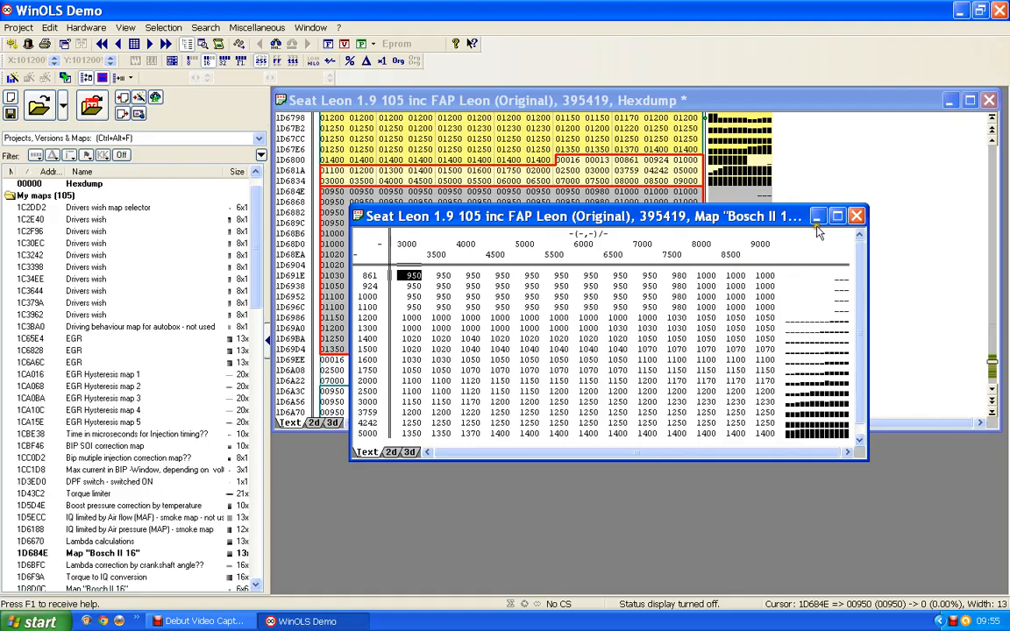
left_click(856, 217)
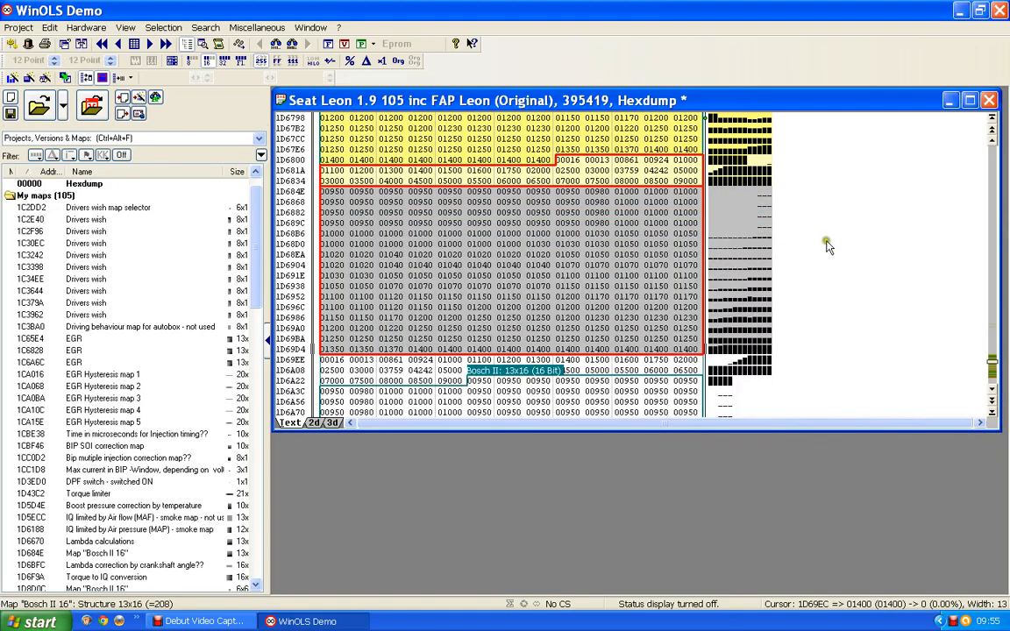
left_click(538, 234)
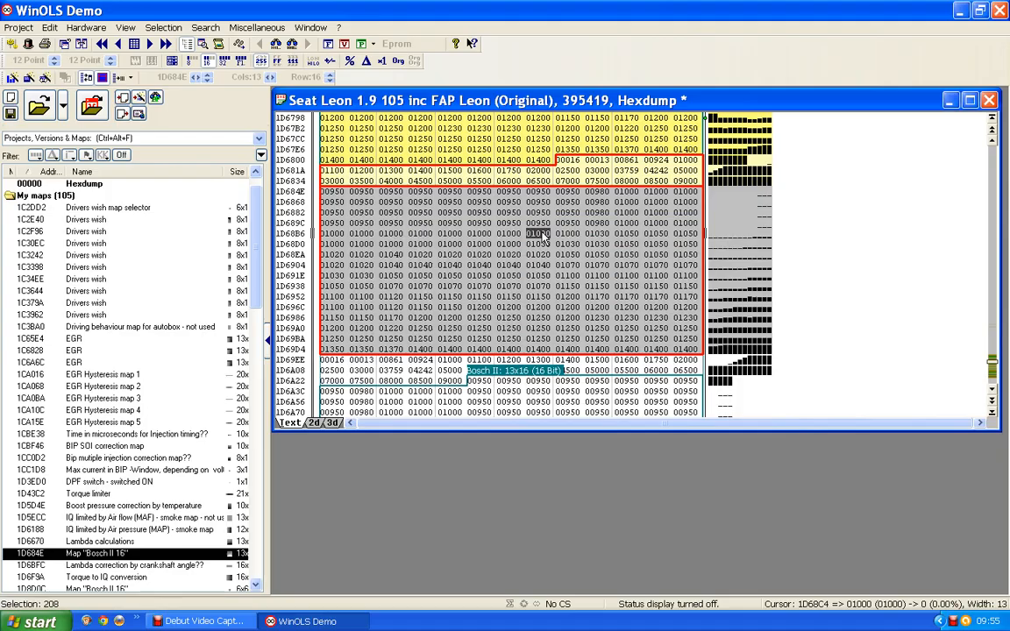
left_click(541, 235)
Return the hexdump to the 2D view, create a map from the remaining potential 13x16 Bosch II map and close its window.
left_click(314, 423)
scroll(443, 360, "up", 5)
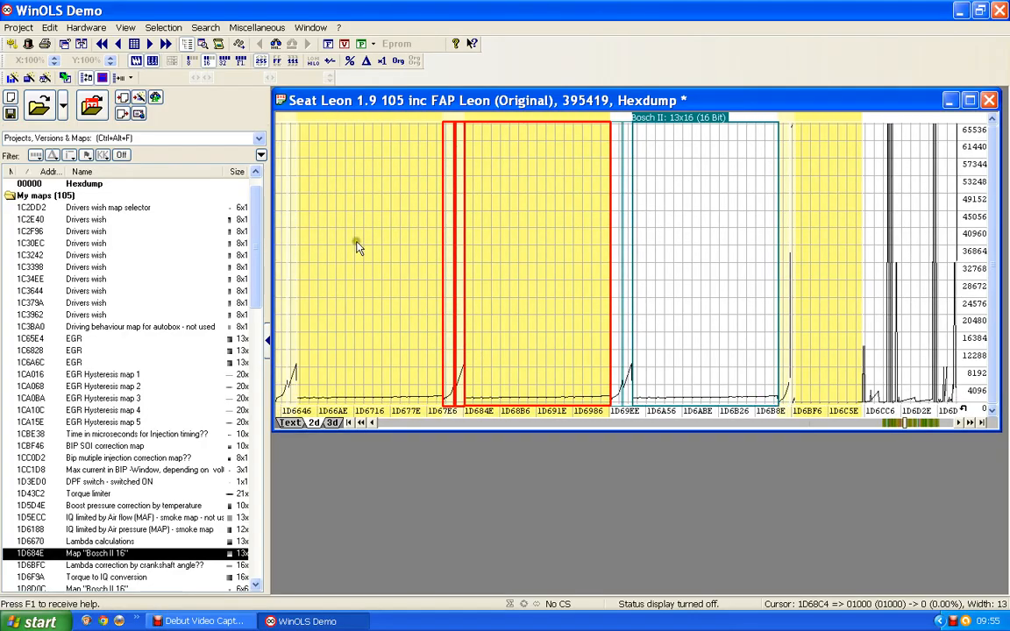
left_click(693, 121)
double_click(695, 123)
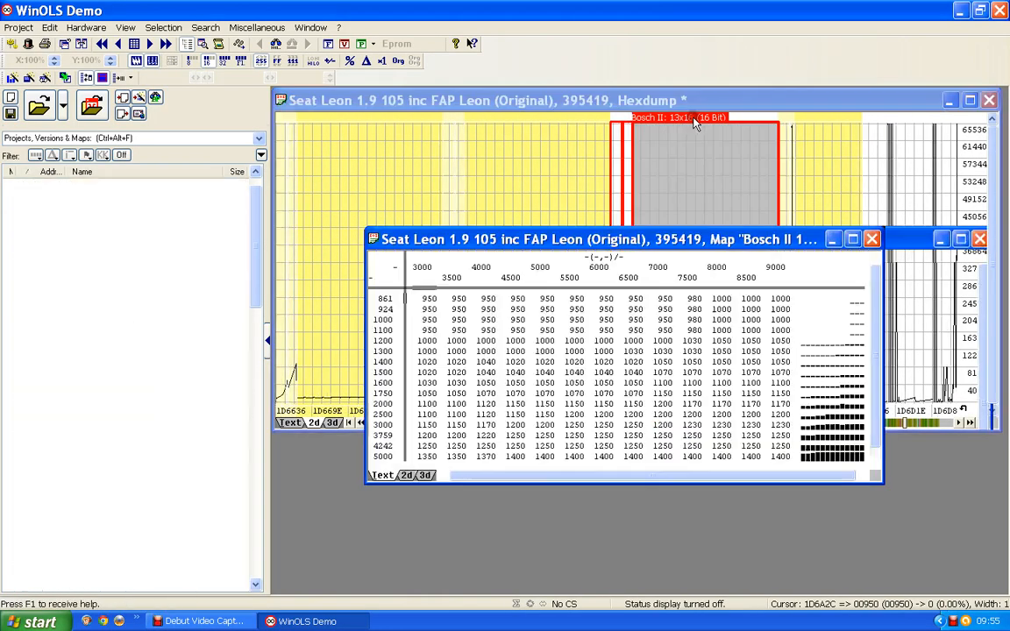
left_click(873, 239)
Compare the adjacent 13x16 maps in the 2D hexdump and examine the unassigned data just before them.
left_click(473, 245)
left_click(536, 250)
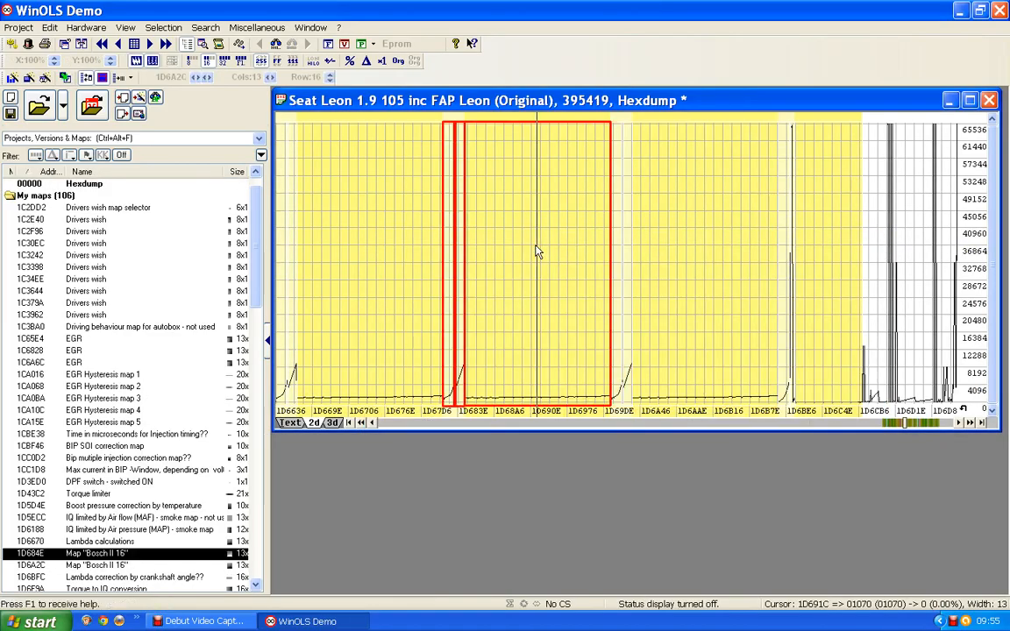
left_click(407, 236)
left_click(535, 251)
left_click(619, 262)
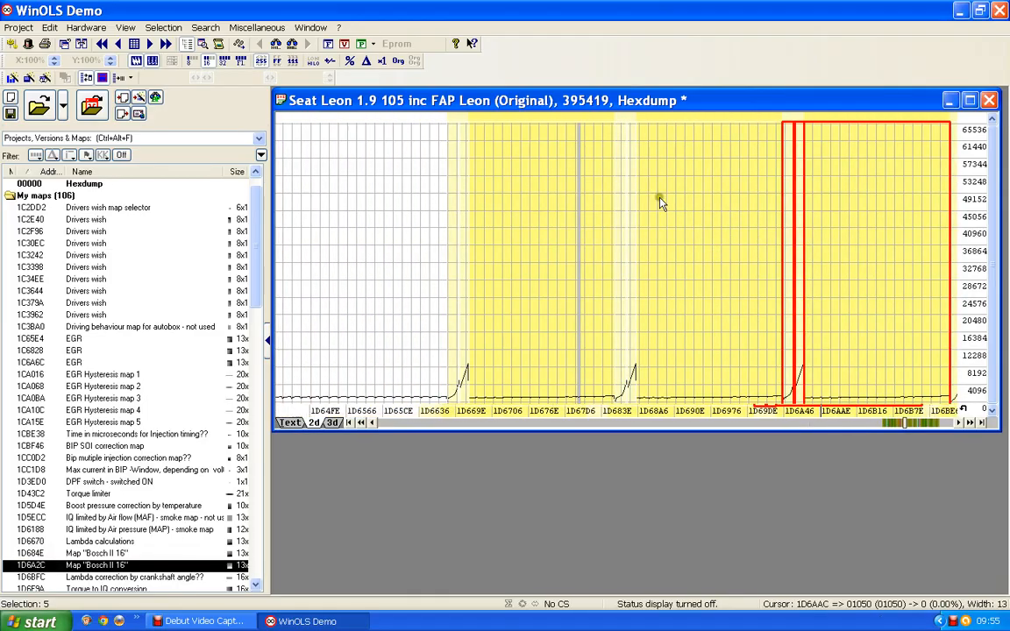
left_click(397, 300)
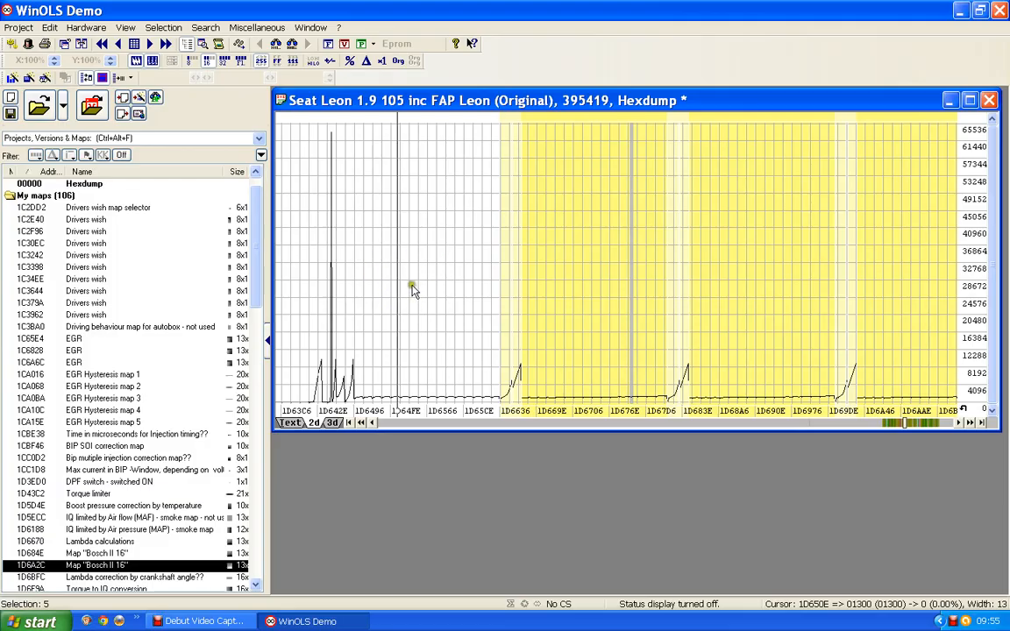
scroll(412, 290, "up", 2)
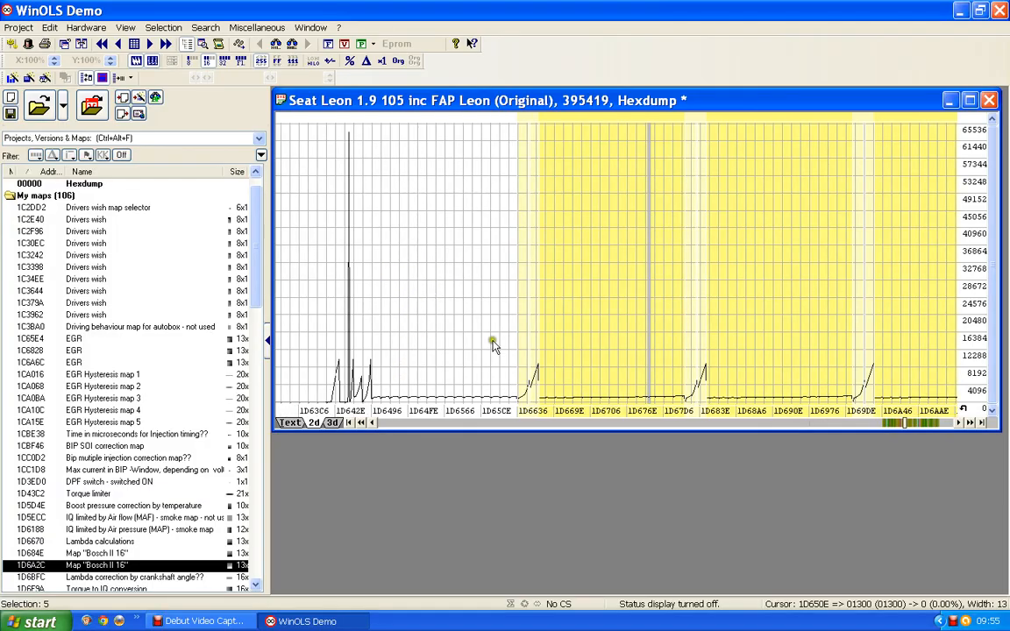